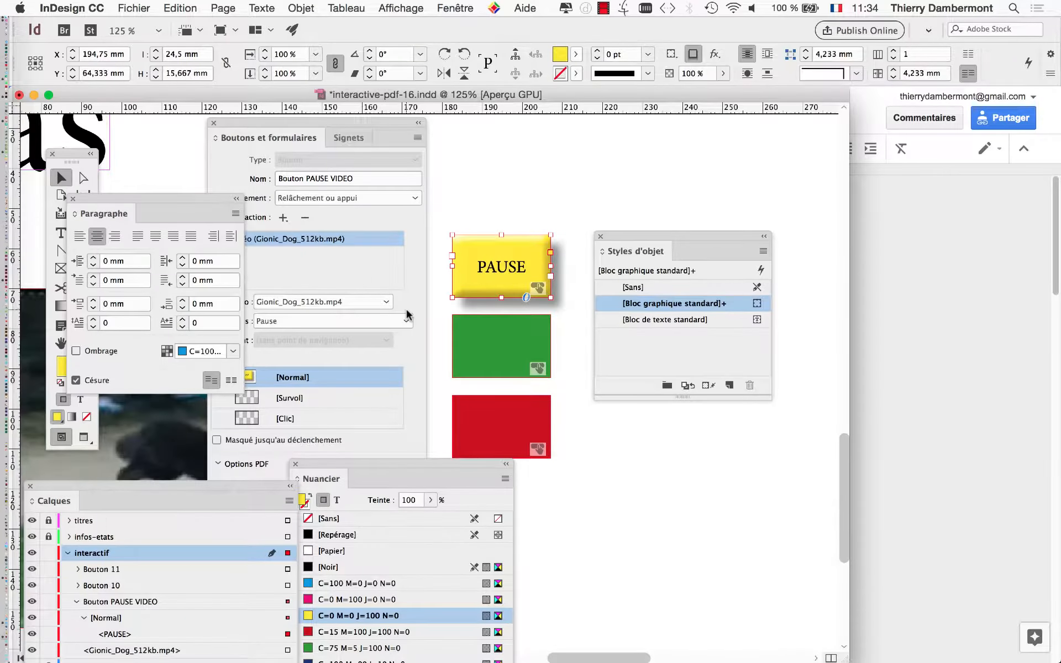
Step: Move the floating Calques and Styles d'objet panels so the button settings and style list are both accessible
{"action": "left_click_drag", "start_coordinate": [238, 423], "coordinate": [295, 154]}
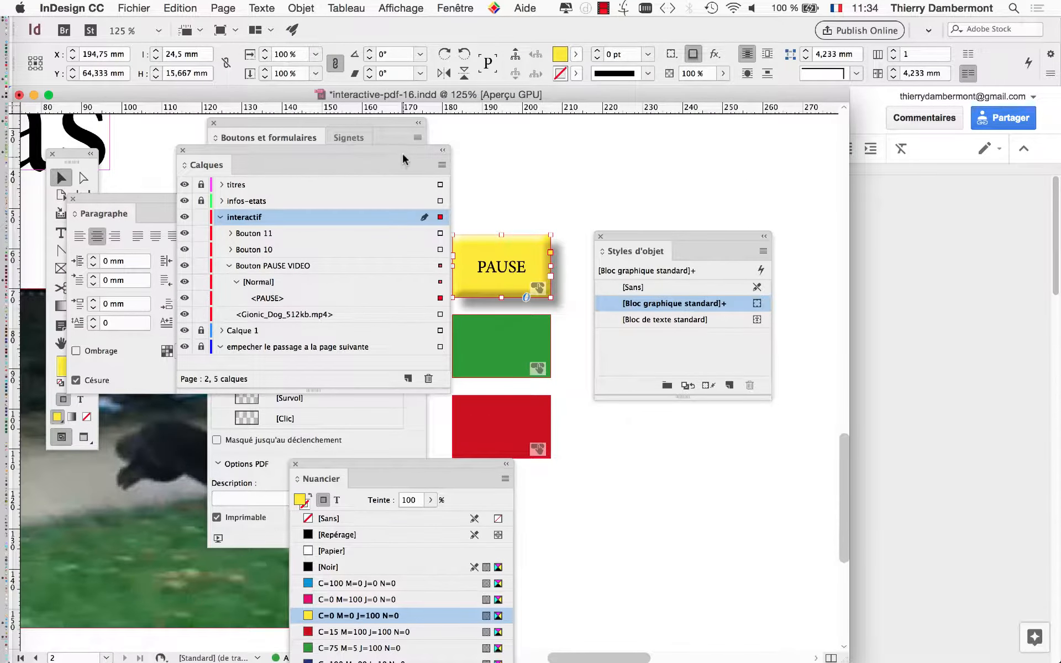
{"action": "left_click_drag", "start_coordinate": [404, 158], "coordinate": [313, 424]}
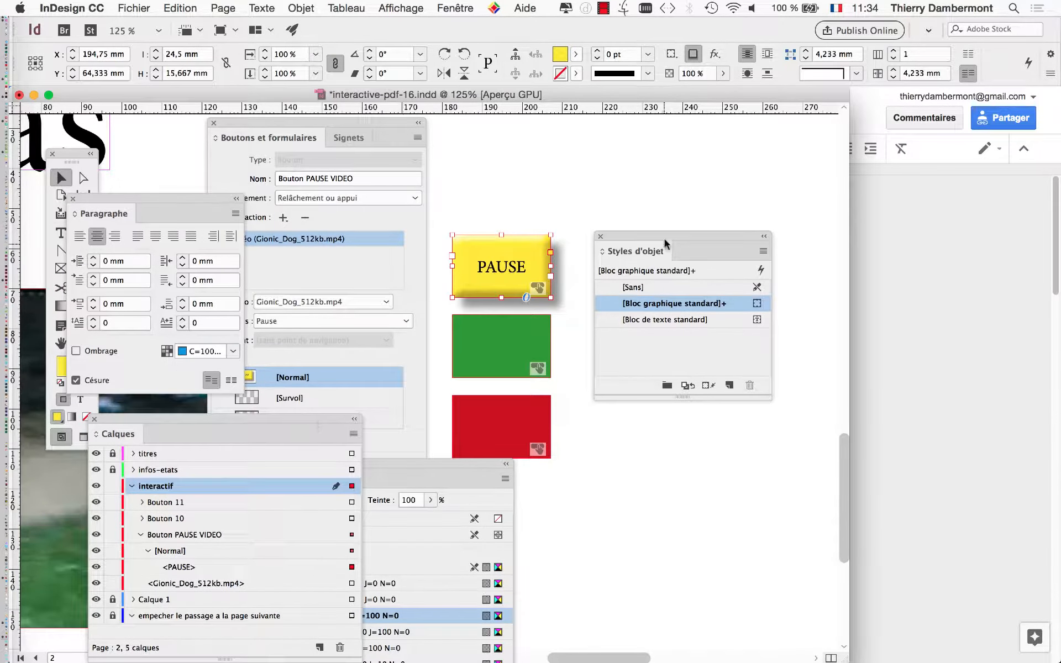
{"action": "left_click_drag", "start_coordinate": [664, 236], "coordinate": [652, 183]}
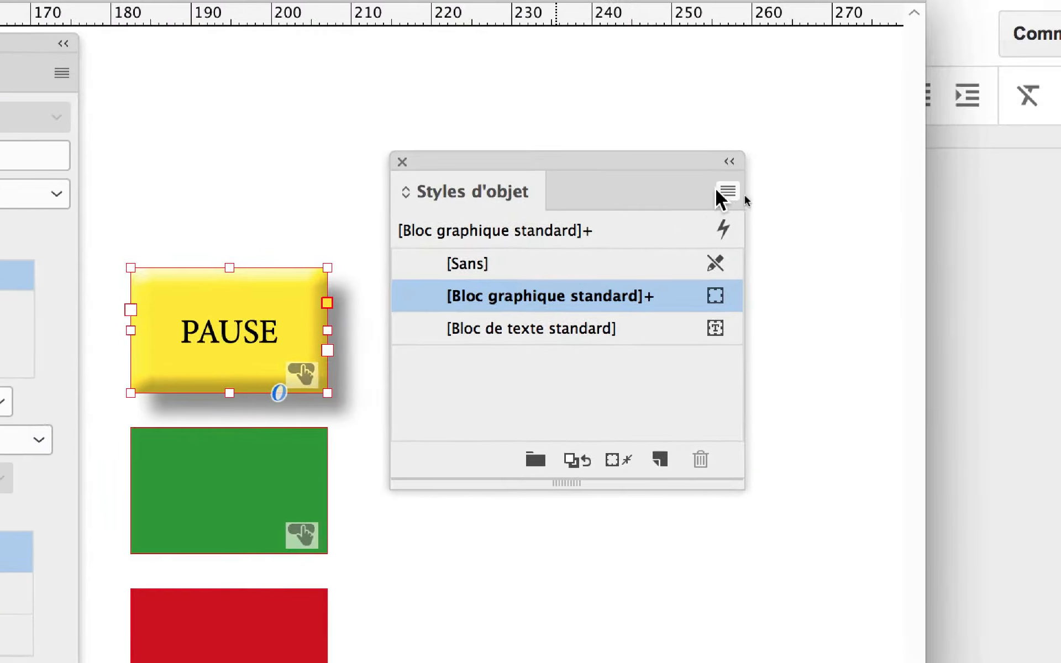
Step: Create a new object style from the selected PAUSE frame and name it "boutons VIDEOS"
{"action": "left_click", "coordinate": [815, 207]}
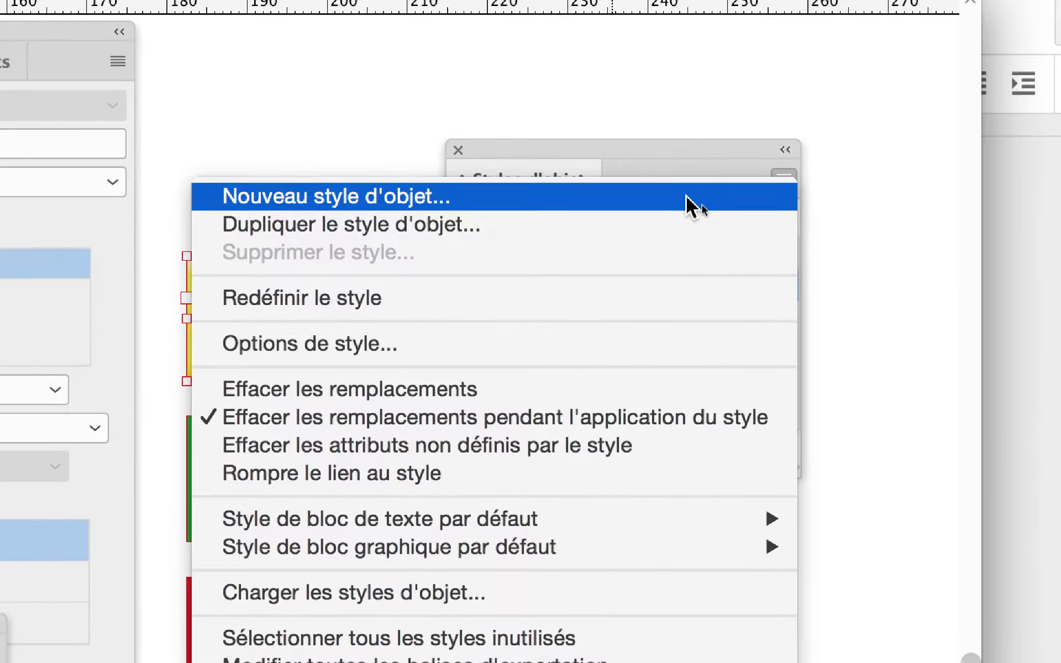
{"action": "left_click", "coordinate": [690, 154]}
{"action": "left_click", "coordinate": [782, 175]}
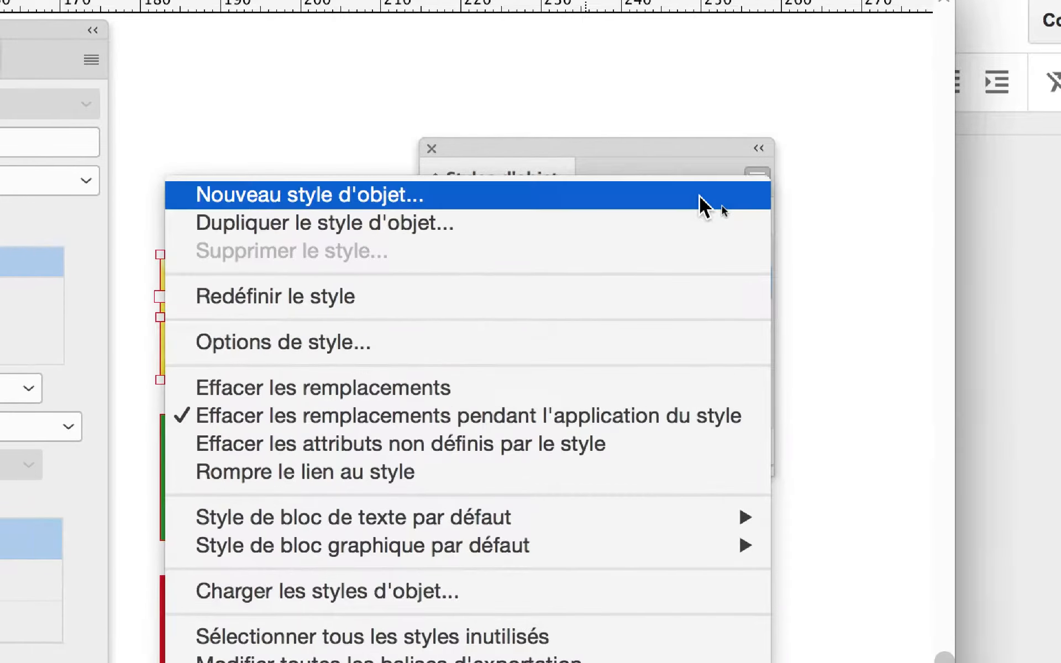
{"action": "left_click", "coordinate": [700, 197]}
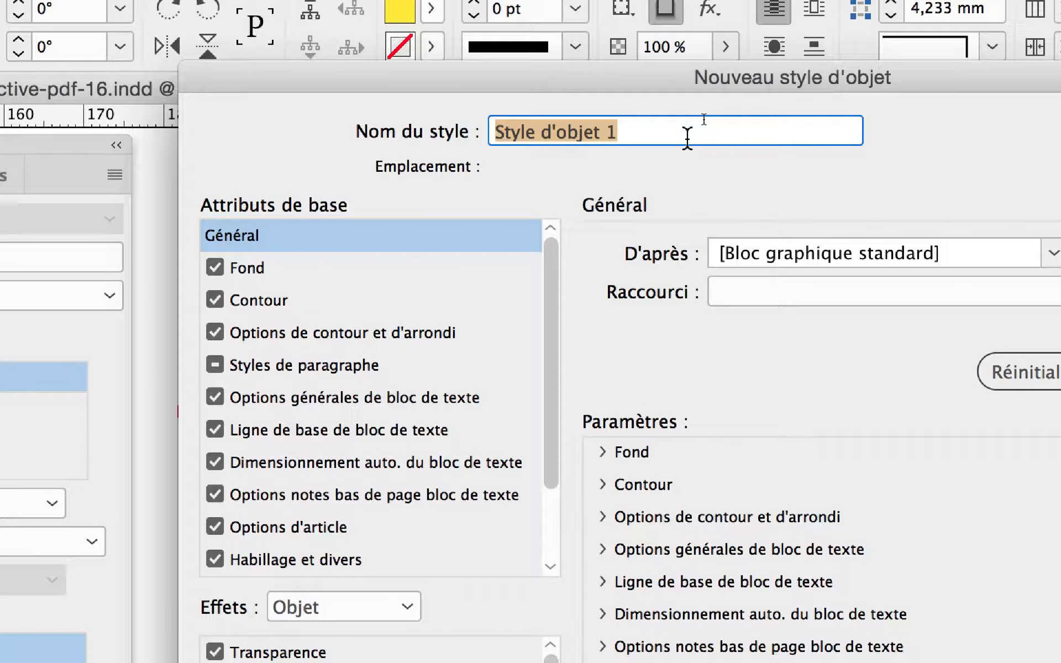
{"action": "type", "text": "bou"}
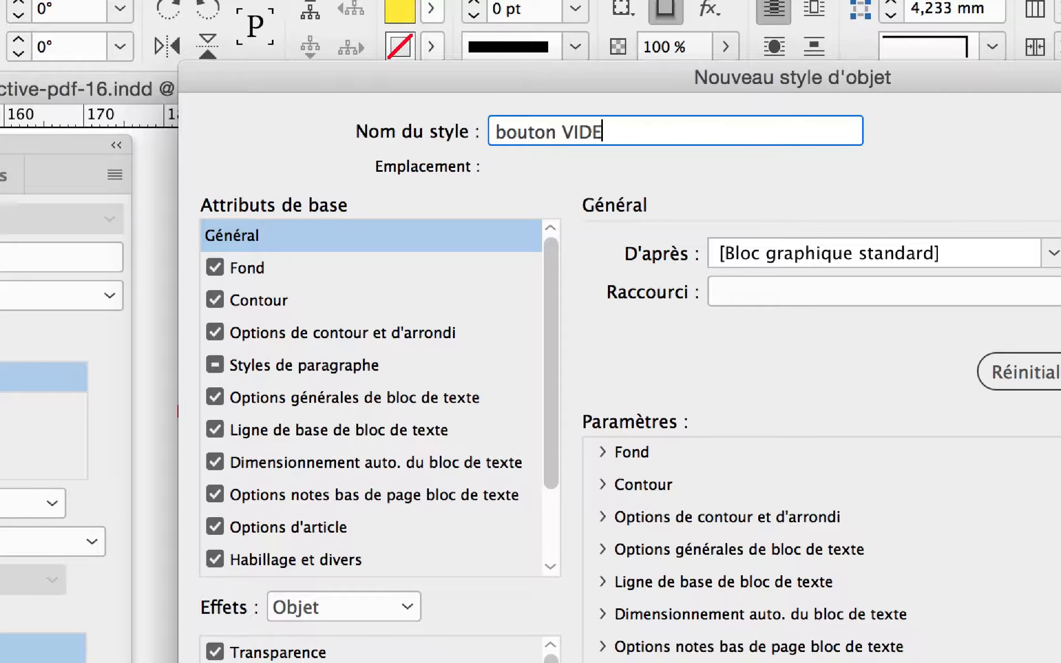
{"action": "type", "text": "tons VIDEOS"}
{"action": "left_click", "coordinate": [558, 132]}
{"action": "type", "text": "s"}
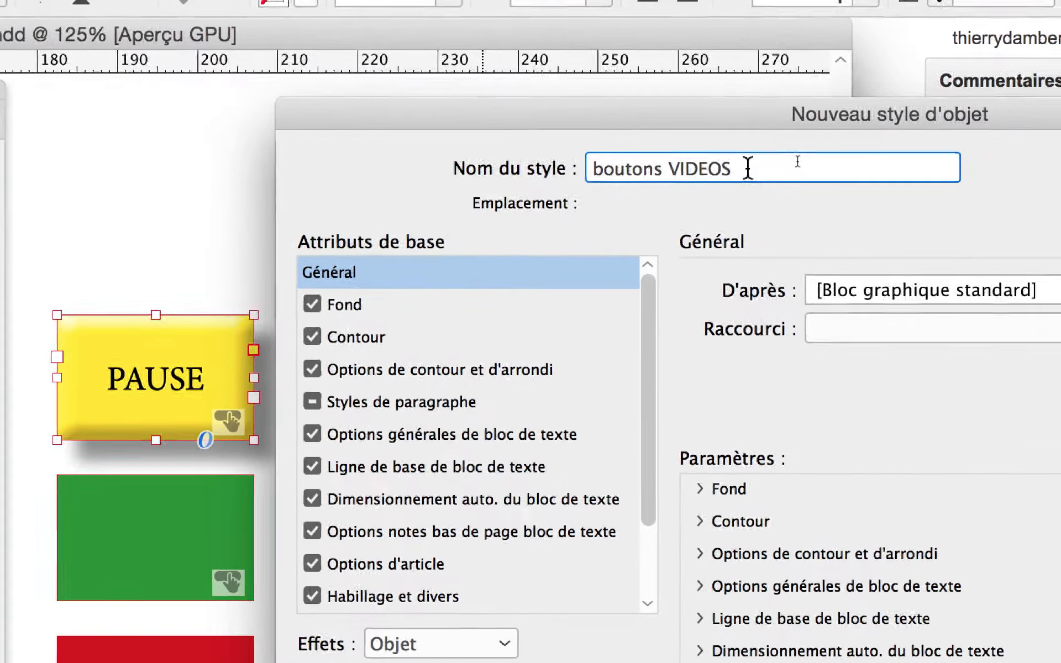
Step: Exclude the Fond attribute from the boutons VIDEOS style so it ignores fill colour, and save the style
{"action": "left_click_drag", "start_coordinate": [997, 199], "coordinate": [940, 179]}
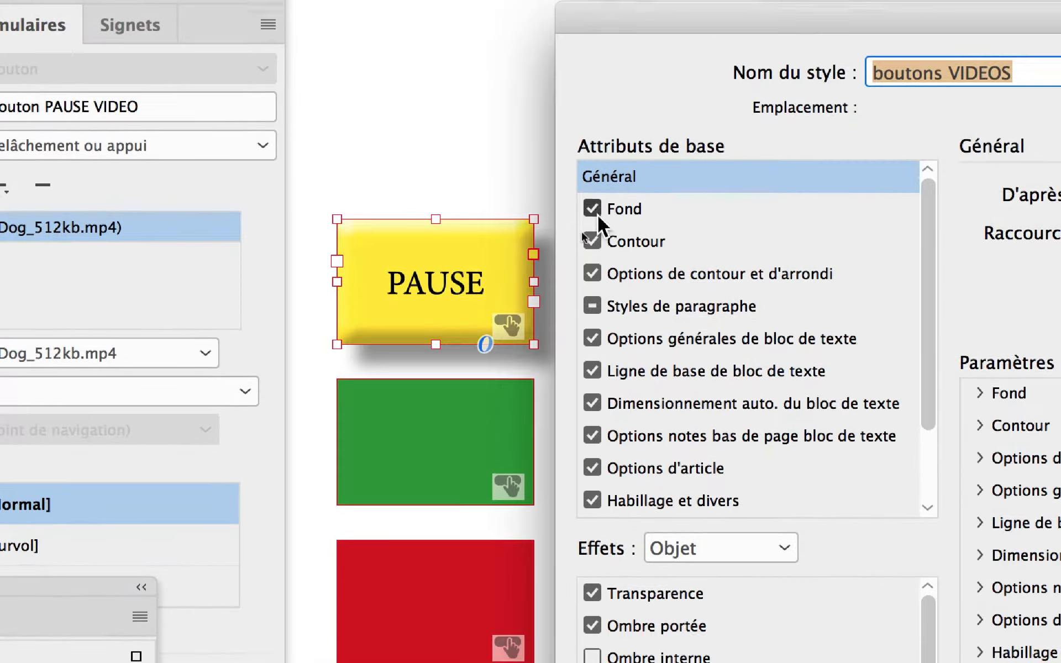
{"action": "left_click", "coordinate": [593, 192]}
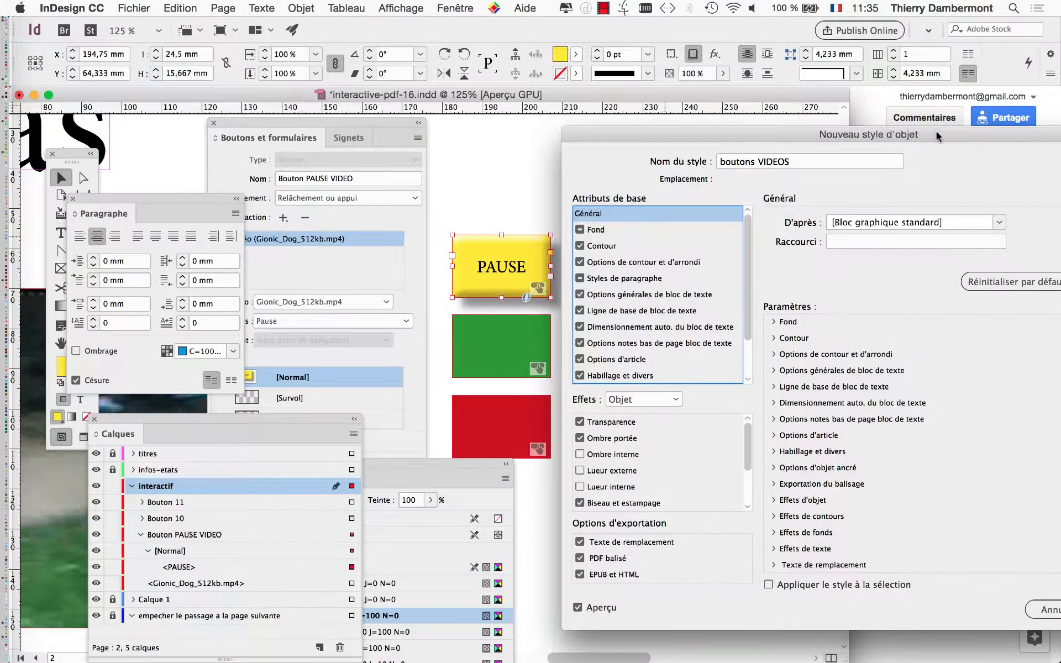
{"action": "left_click_drag", "start_coordinate": [938, 136], "coordinate": [519, 32]}
{"action": "left_click", "coordinate": [661, 539]}
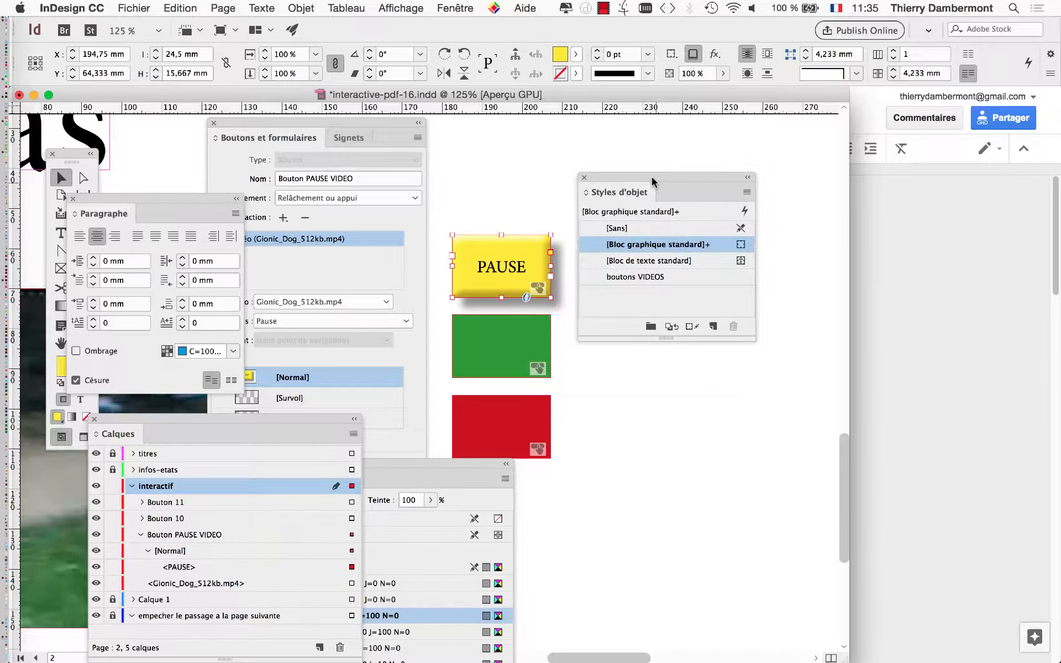
Step: Apply the boutons VIDEOS object style to the PAUSE frame and check the style's options without changing them
{"action": "left_click_drag", "start_coordinate": [653, 181], "coordinate": [640, 150]}
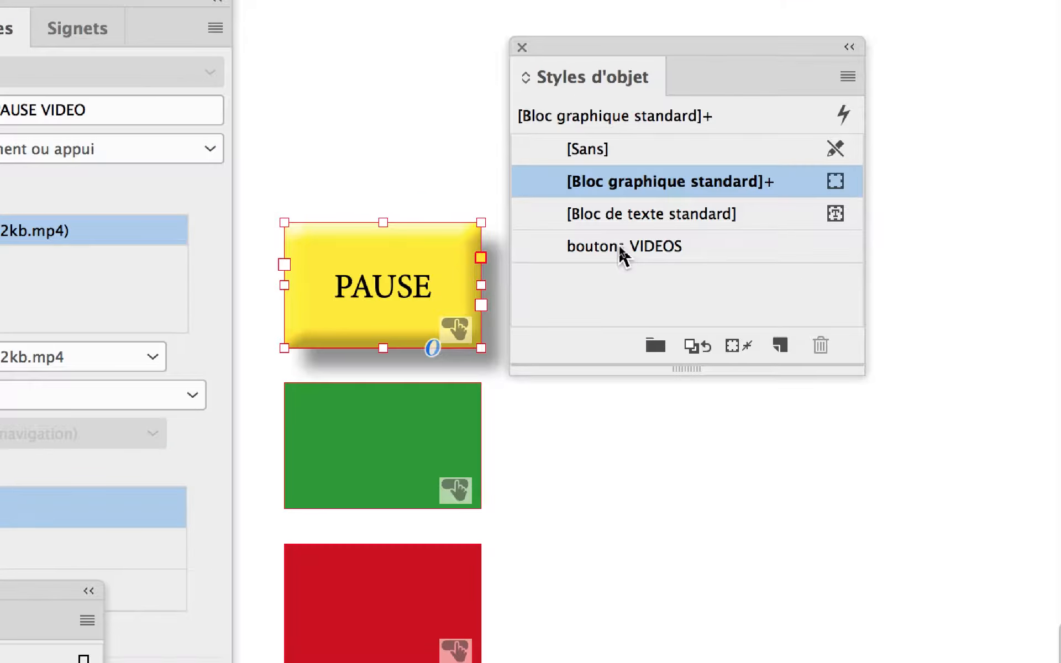
{"action": "left_click", "coordinate": [620, 247]}
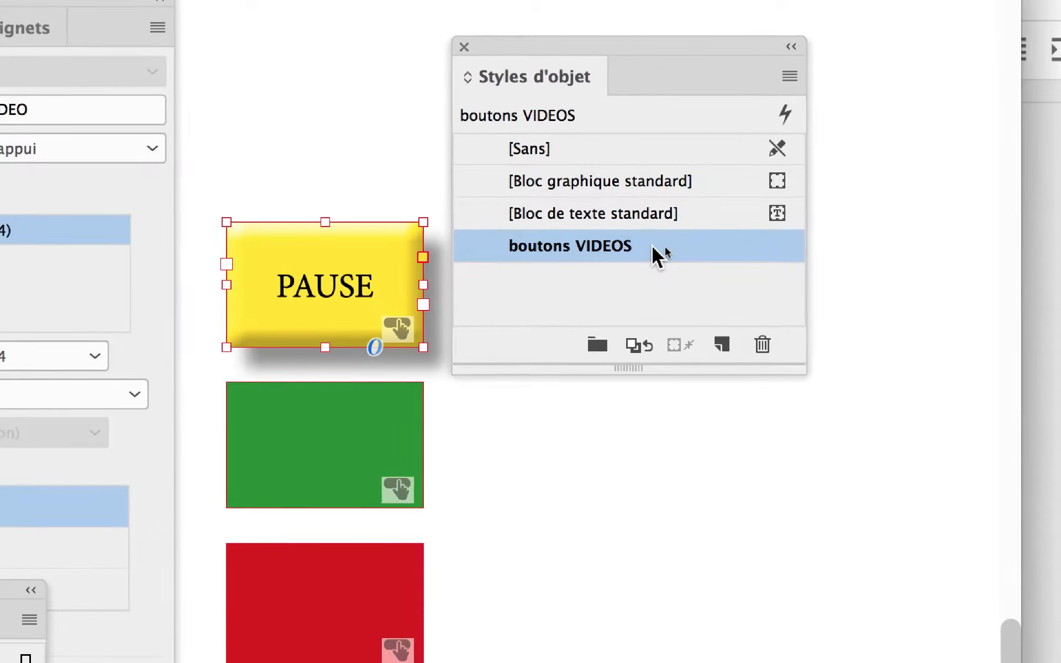
{"action": "left_click", "coordinate": [658, 257]}
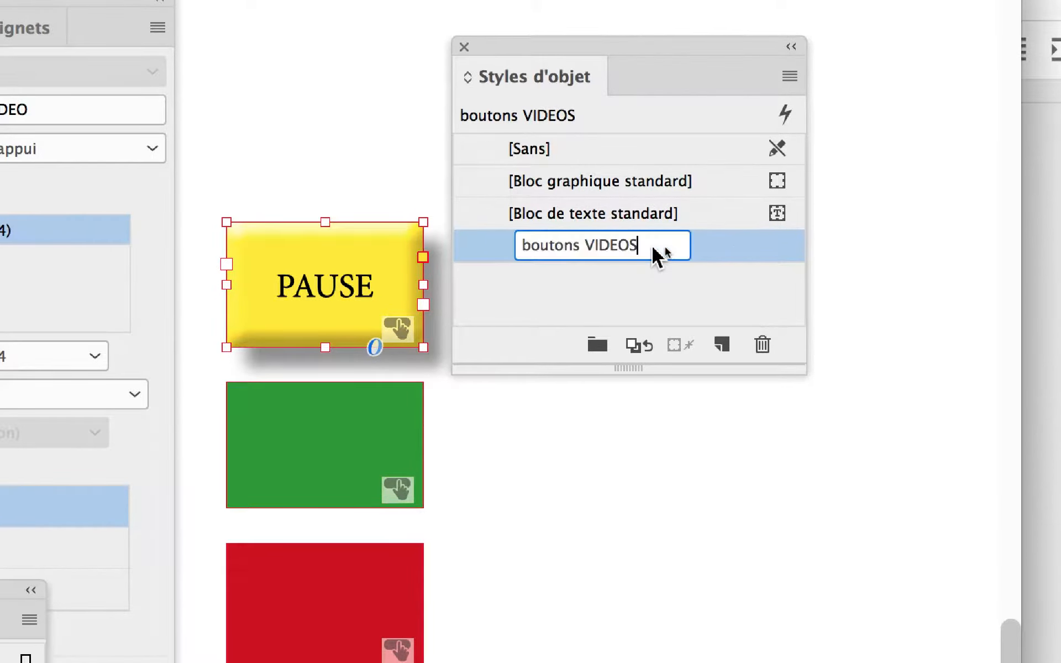
{"action": "double_click", "coordinate": [743, 253]}
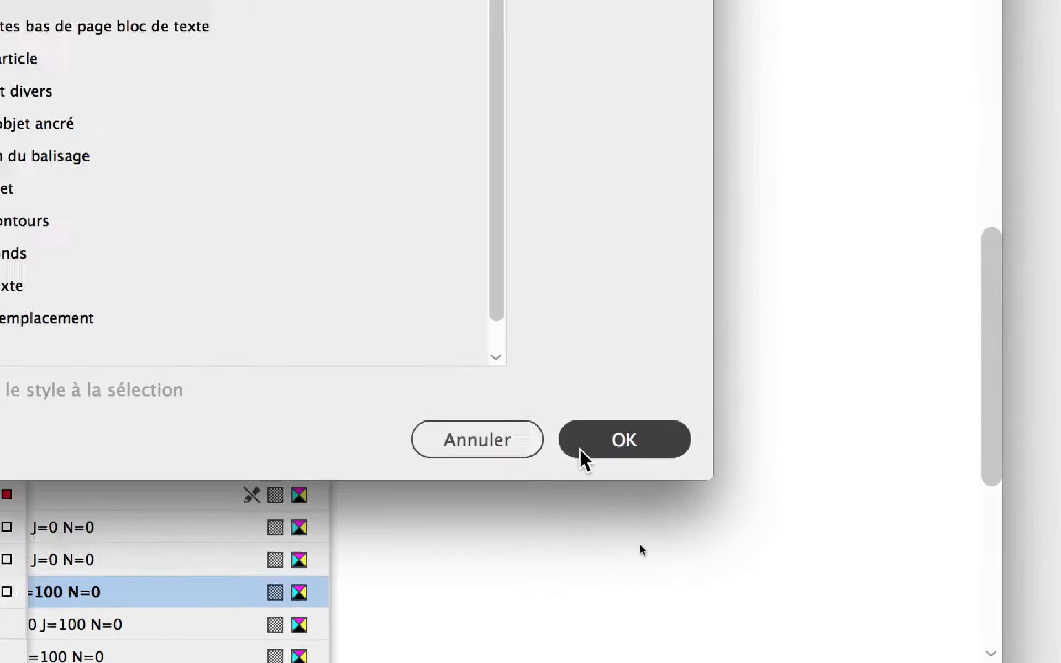
{"action": "left_click", "coordinate": [581, 450]}
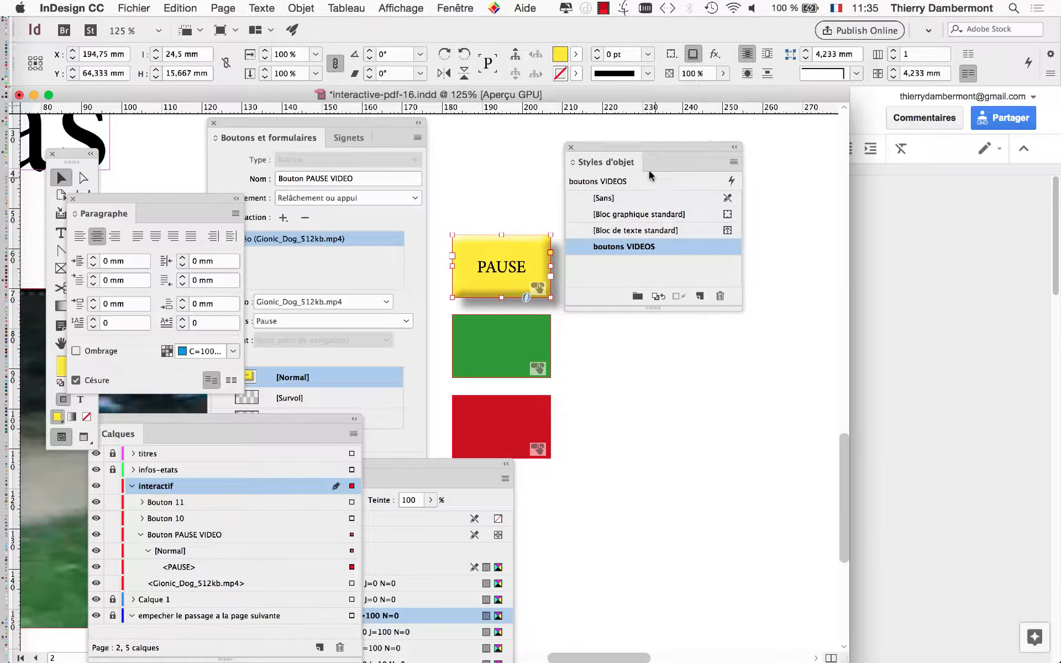
{"action": "left_click_drag", "start_coordinate": [638, 146], "coordinate": [697, 193]}
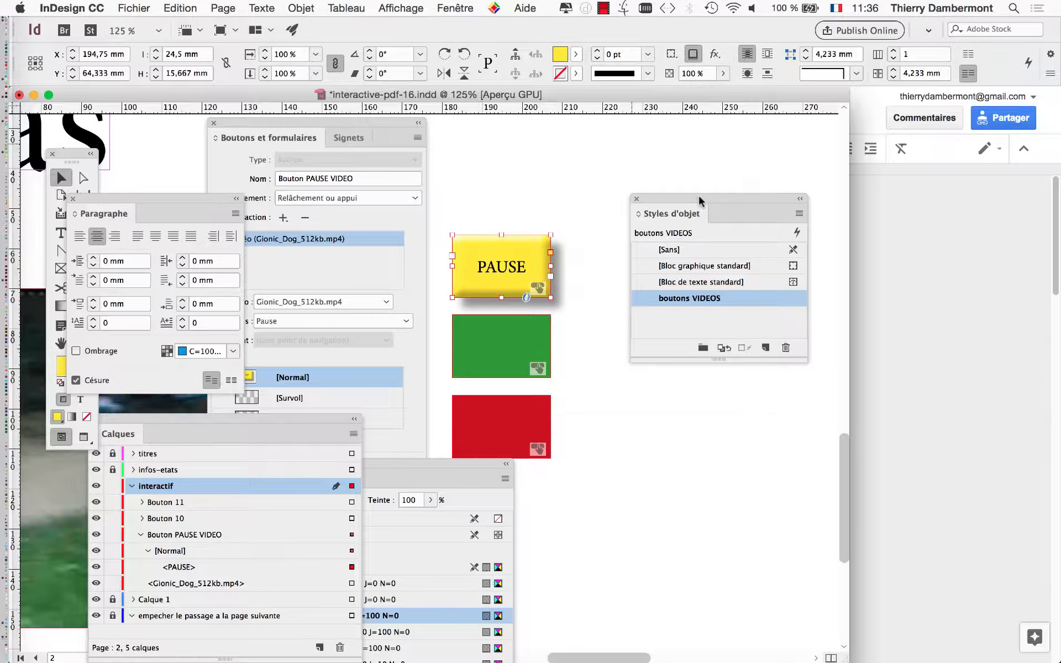
{"action": "left_click_drag", "start_coordinate": [698, 194], "coordinate": [800, 198]}
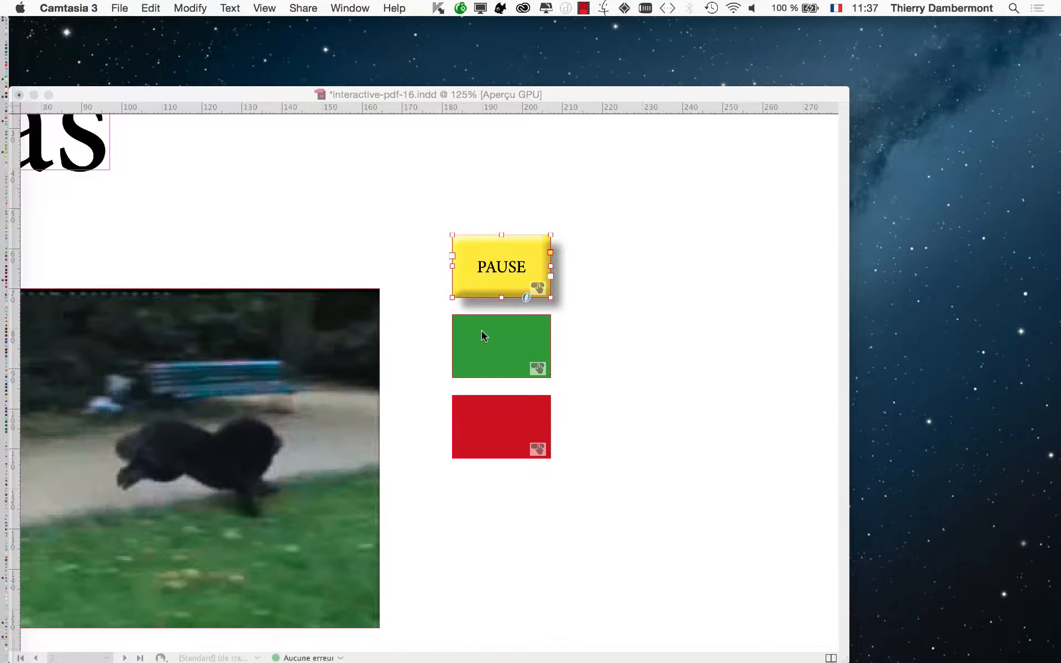
Step: Select the rectangle inside the Normal state of the green Bouton 10 and apply the boutons VIDEOS object style to it
{"action": "left_click", "coordinate": [481, 330]}
{"action": "left_click", "coordinate": [482, 334]}
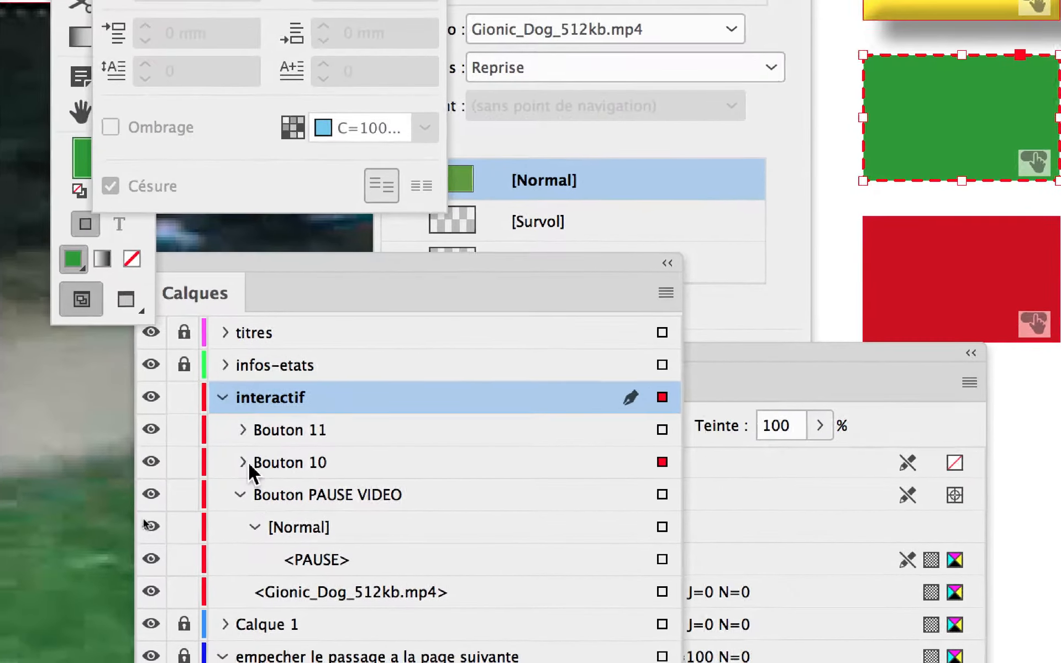
{"action": "left_click", "coordinate": [158, 489]}
{"action": "left_click", "coordinate": [254, 478]}
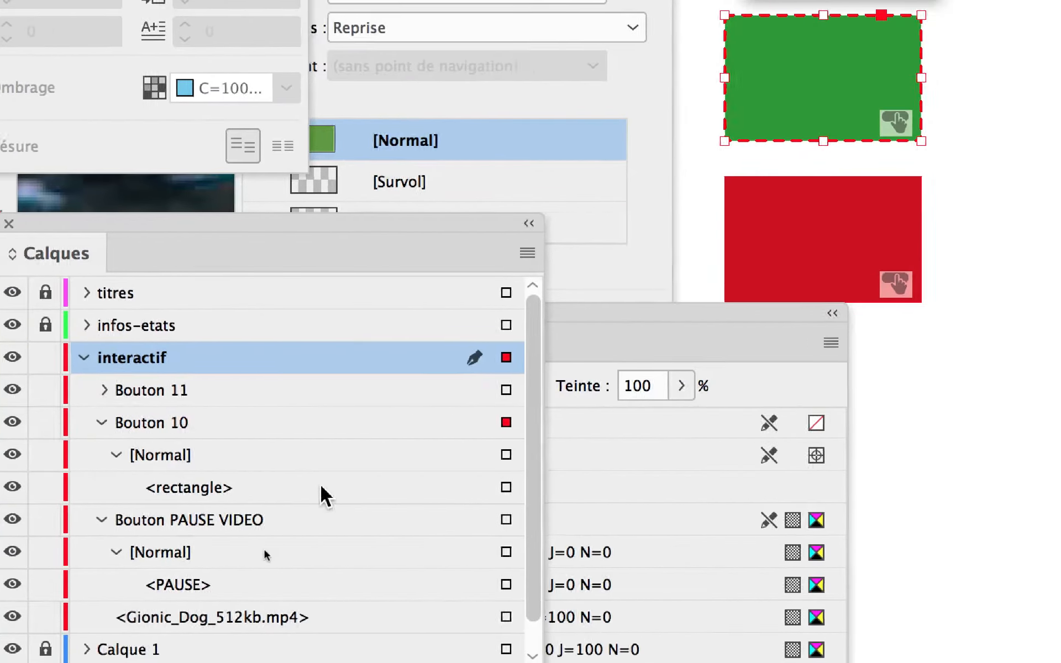
{"action": "left_click", "coordinate": [385, 486]}
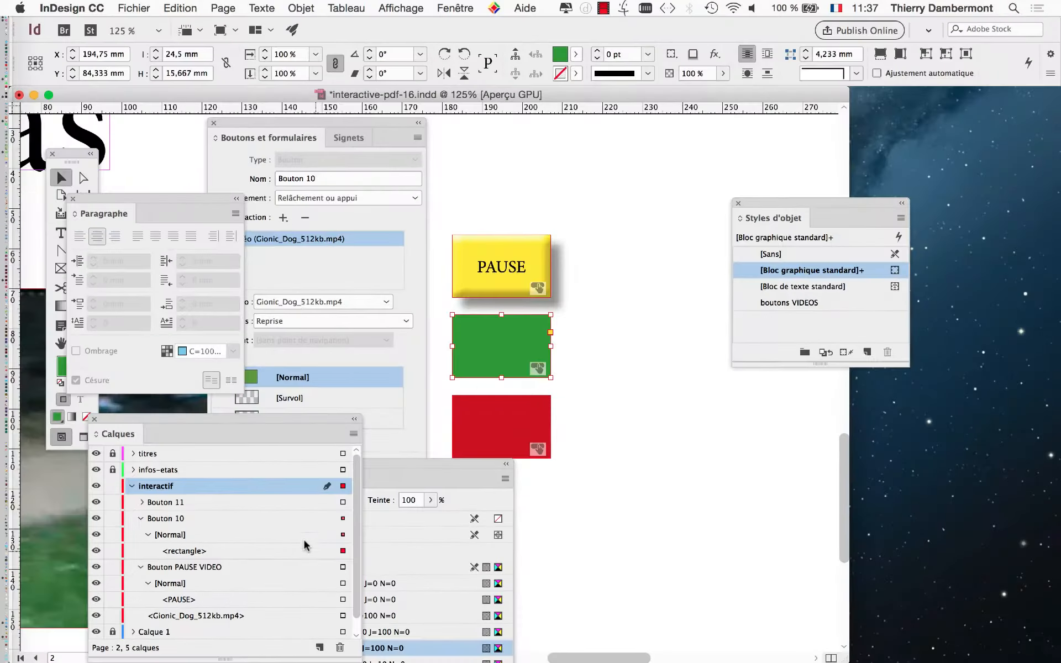
{"action": "left_click_drag", "start_coordinate": [796, 198], "coordinate": [655, 215]}
{"action": "left_click", "coordinate": [649, 322]}
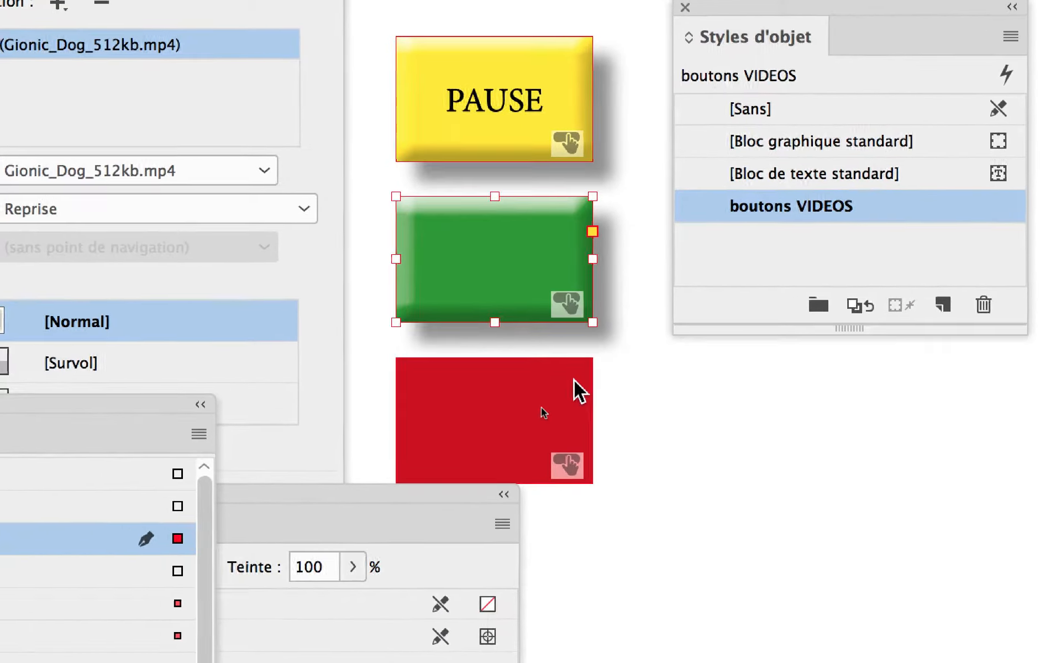
Step: Select the rectangle inside the Normal state of the red Bouton 11 and apply the boutons VIDEOS object style to it
{"action": "left_click", "coordinate": [427, 494]}
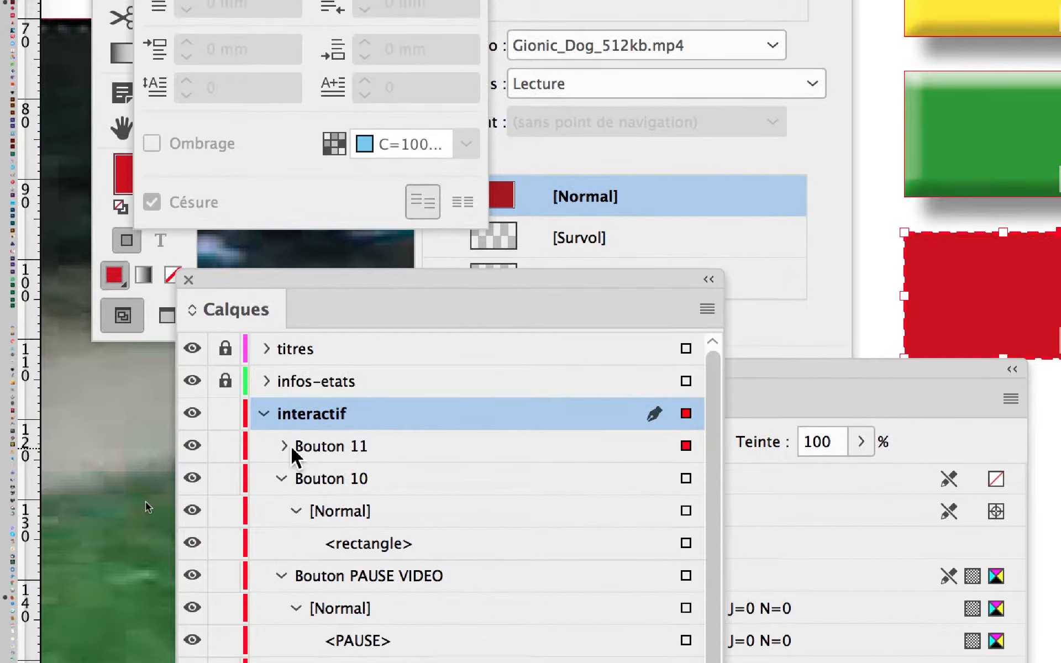
{"action": "left_click", "coordinate": [284, 446]}
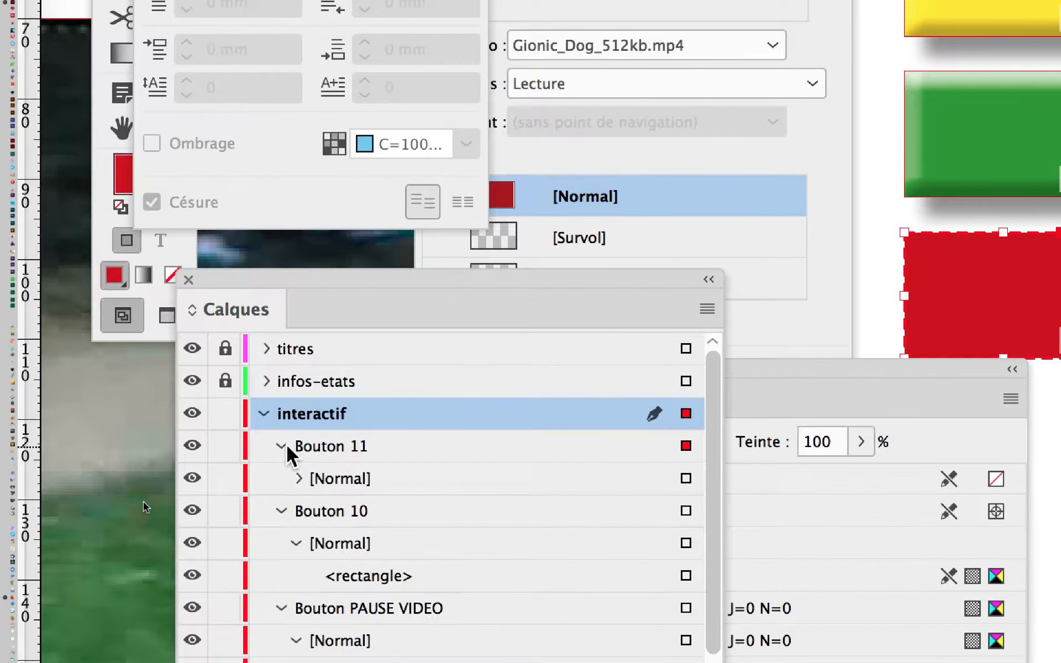
{"action": "left_click", "coordinate": [296, 479]}
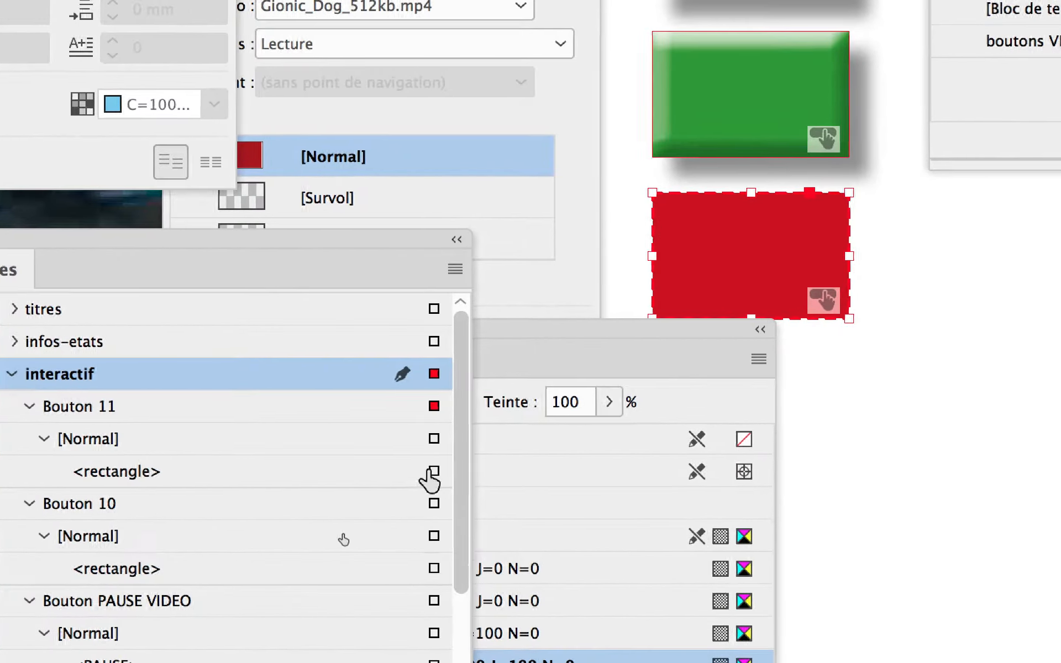
{"action": "left_click", "coordinate": [454, 470]}
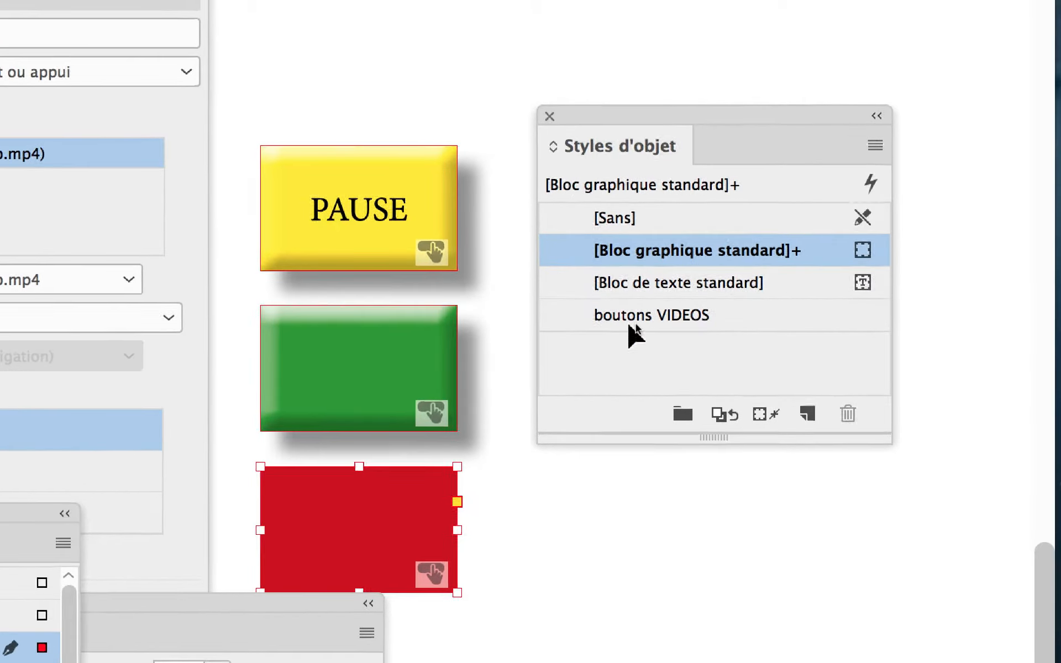
{"action": "left_click", "coordinate": [629, 325]}
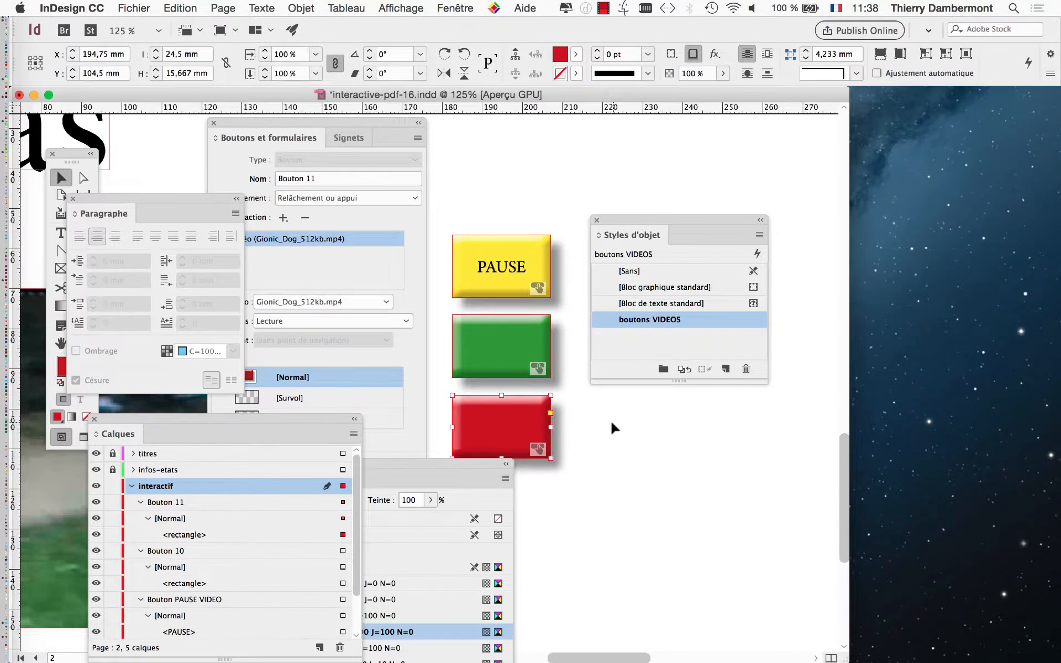
Step: Deselect everything and save the document as a new version named interactive-pdf-17.indd
{"action": "left_click", "coordinate": [614, 428]}
{"action": "left_click_drag", "start_coordinate": [630, 220], "coordinate": [763, 221]}
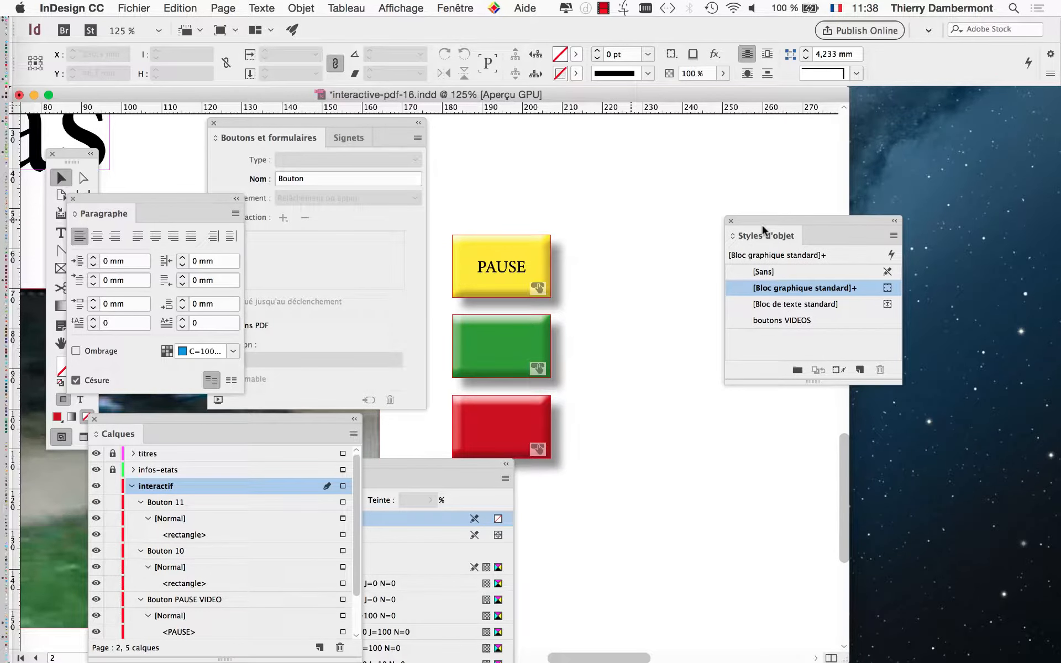
{"action": "left_click", "coordinate": [132, 8]}
{"action": "left_click", "coordinate": [184, 116]}
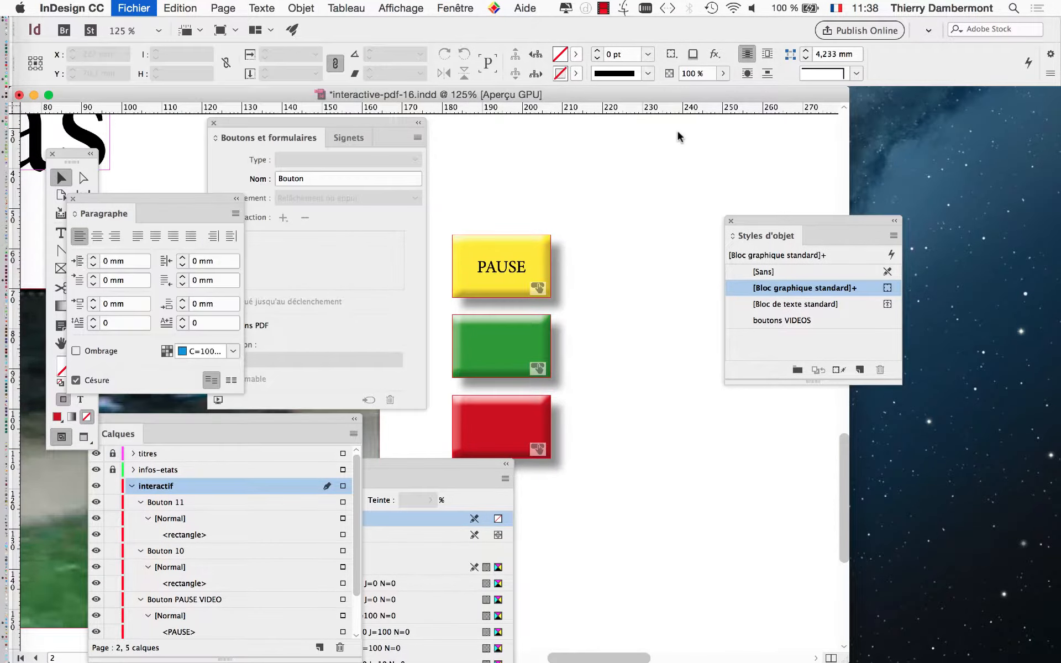
{"action": "left_click", "coordinate": [555, 90]}
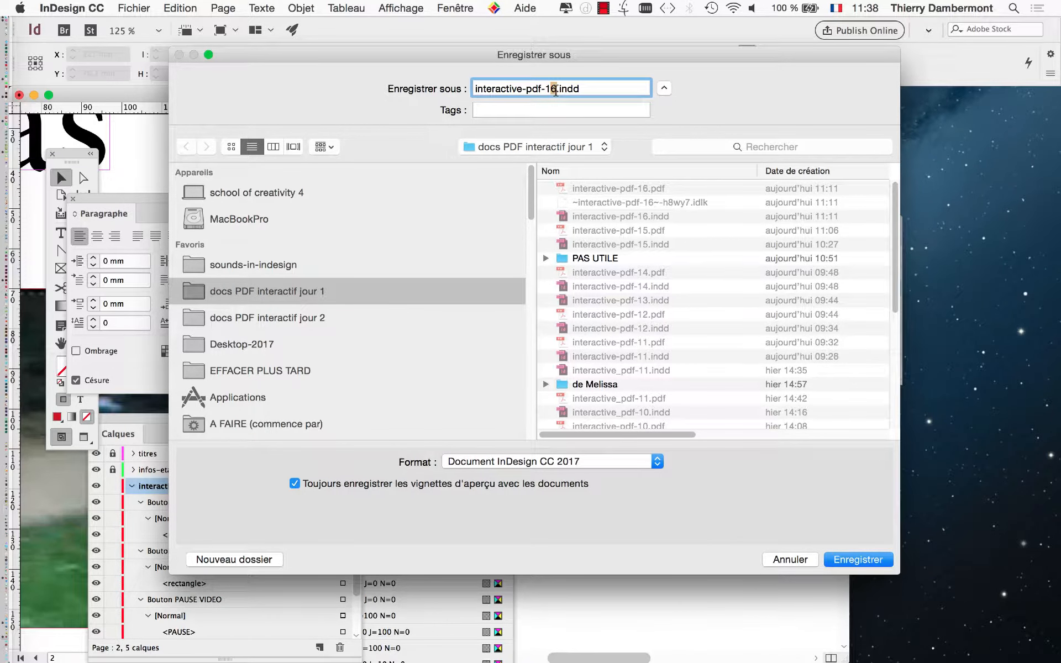
{"action": "left_click", "coordinate": [859, 560]}
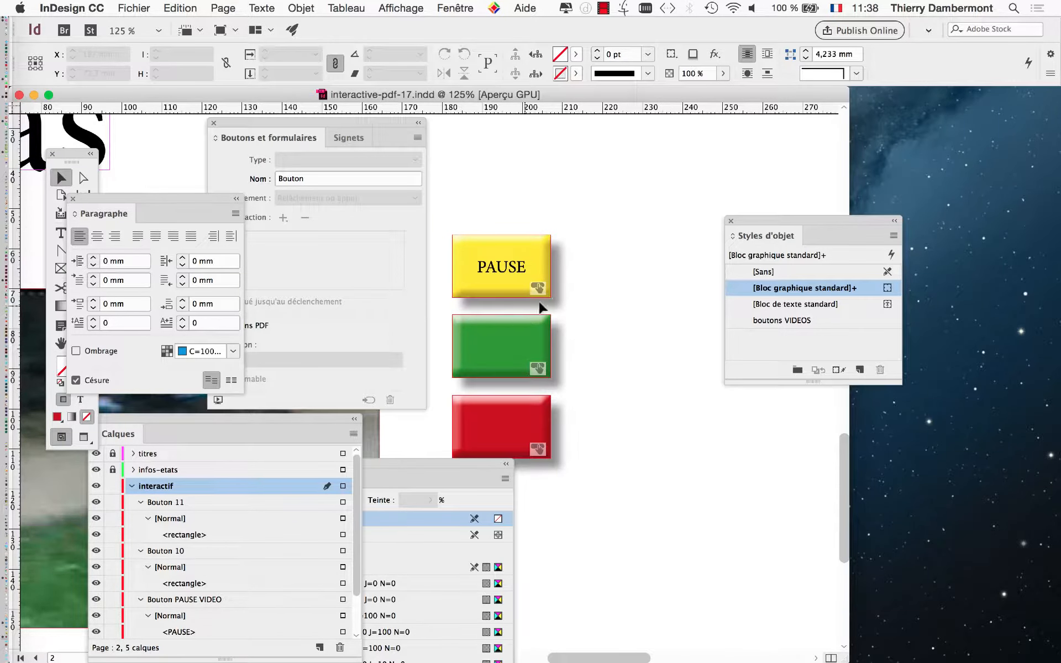
Step: Turn the green Bouton 10 into a text frame and enter the label REPRISE in it
{"action": "left_click", "coordinate": [514, 320]}
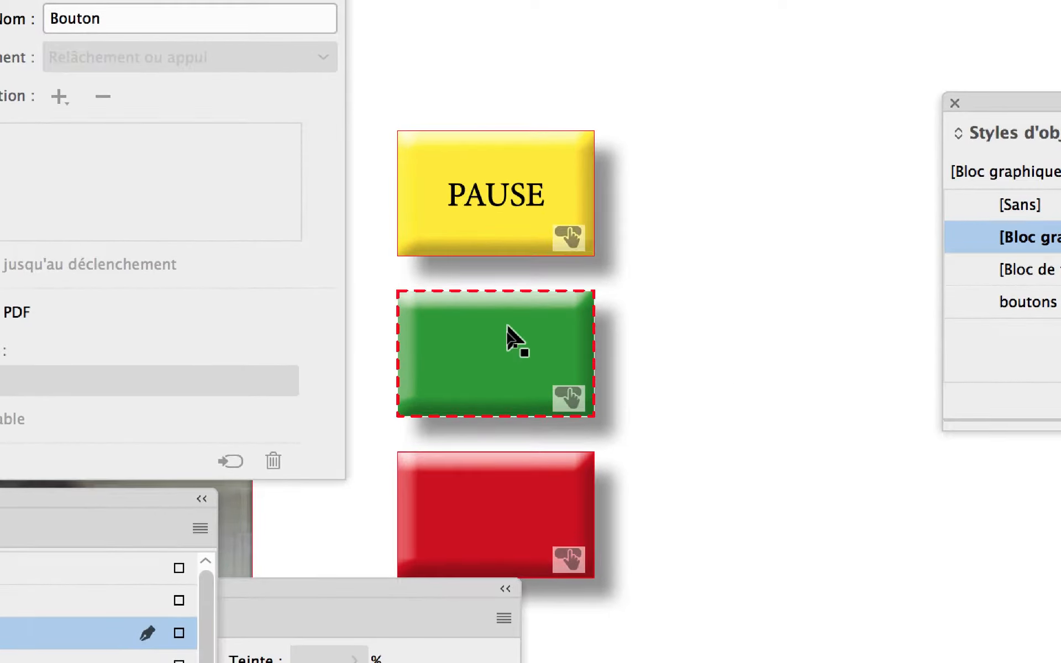
{"action": "left_click", "coordinate": [508, 328]}
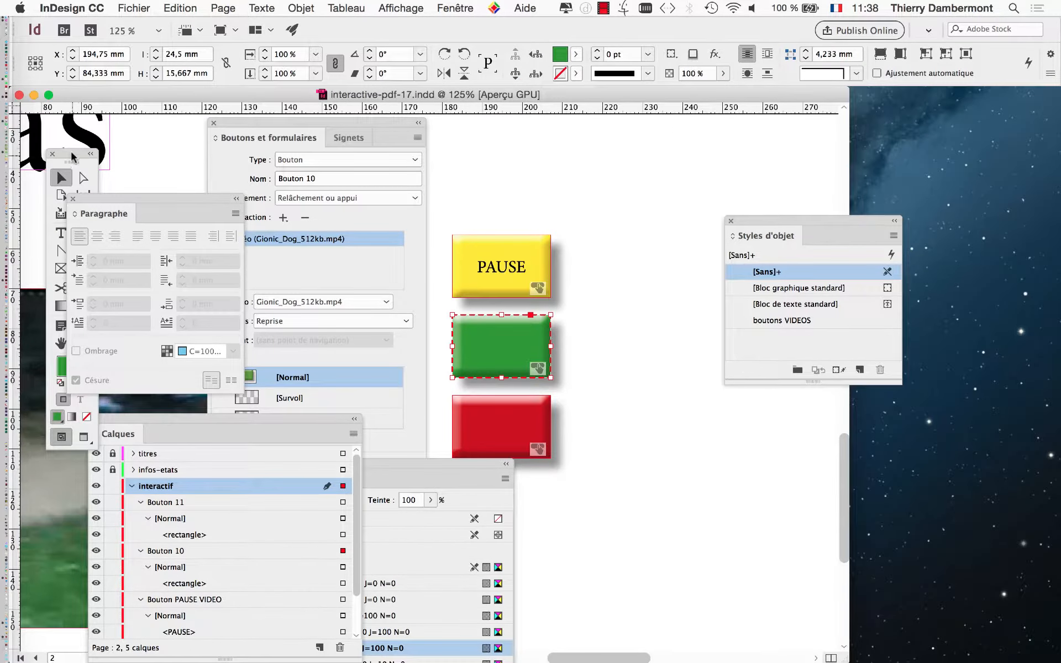
{"action": "left_click_drag", "start_coordinate": [73, 161], "coordinate": [644, 353]}
{"action": "left_click_drag", "start_coordinate": [329, 126], "coordinate": [344, 168]}
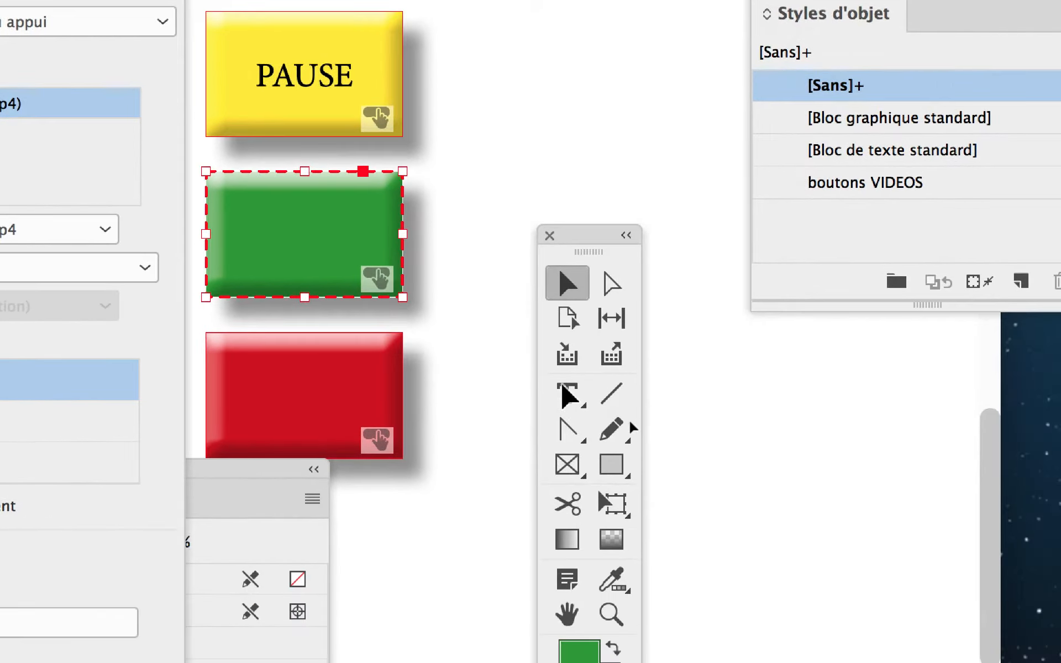
{"action": "left_click", "coordinate": [781, 497]}
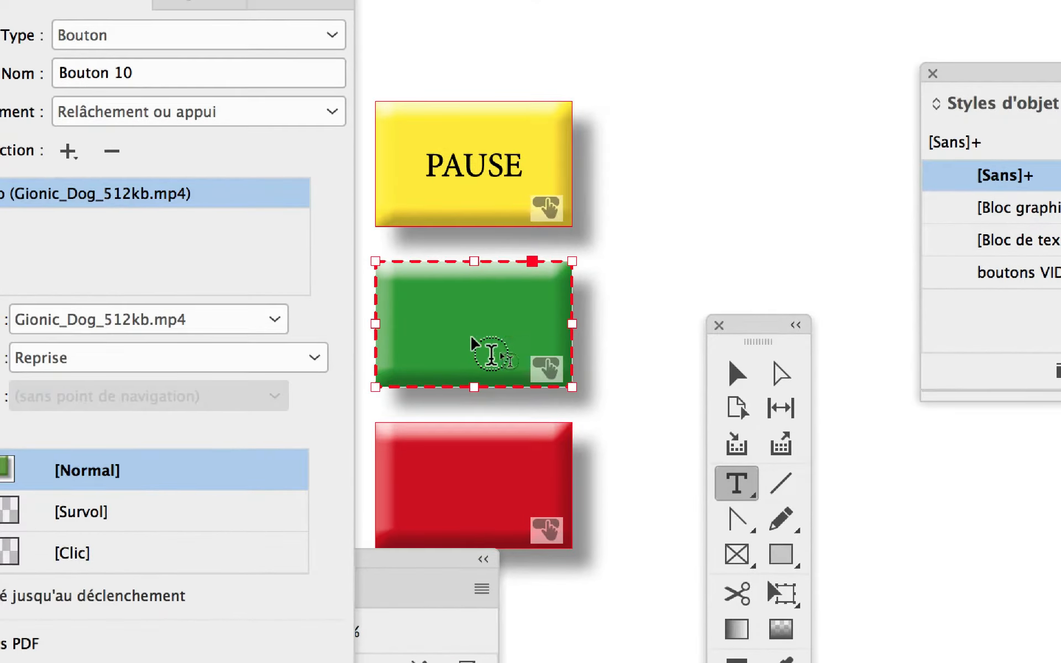
{"action": "left_click", "coordinate": [448, 312]}
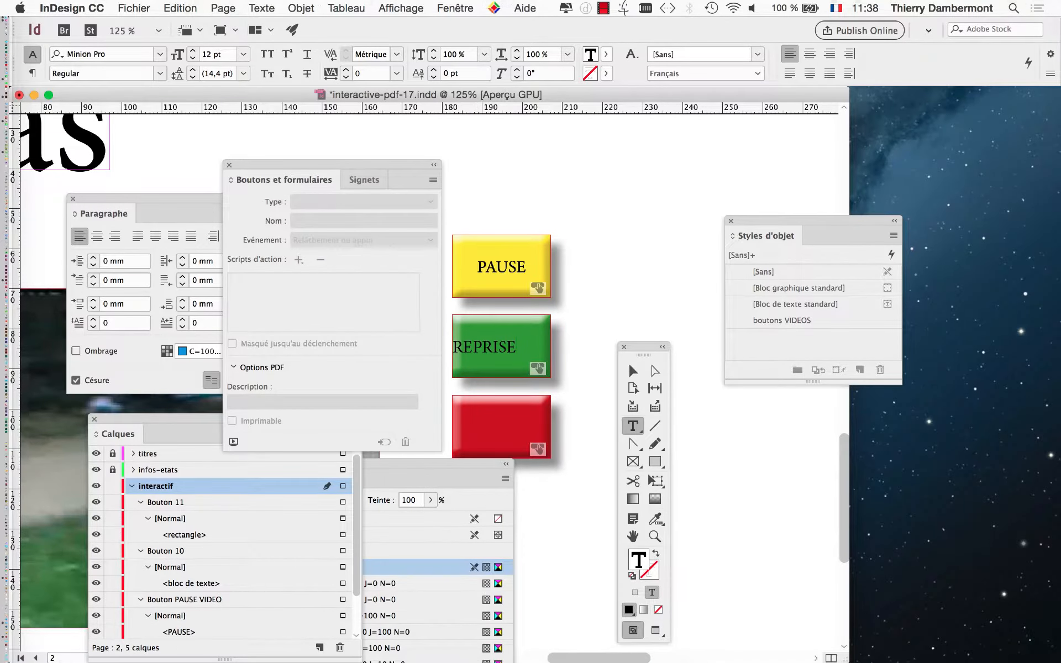
Step: Centre the REPRISE label horizontally within the green button using paragraph alignment
{"action": "left_click", "coordinate": [262, 8]}
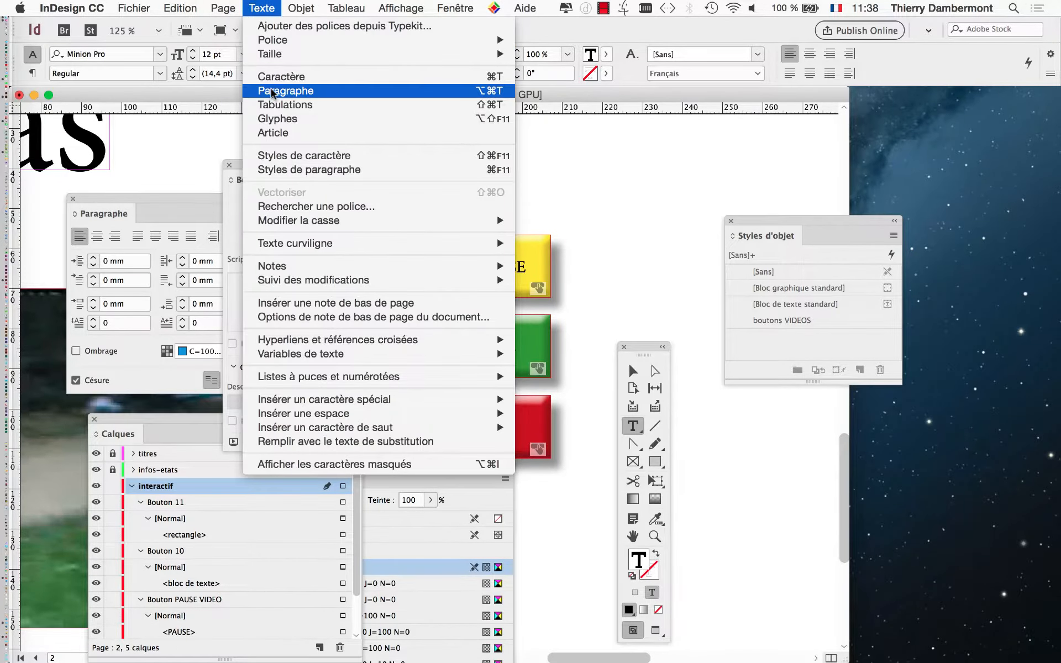
{"action": "left_click", "coordinate": [272, 90]}
{"action": "left_click_drag", "start_coordinate": [150, 206], "coordinate": [648, 169]}
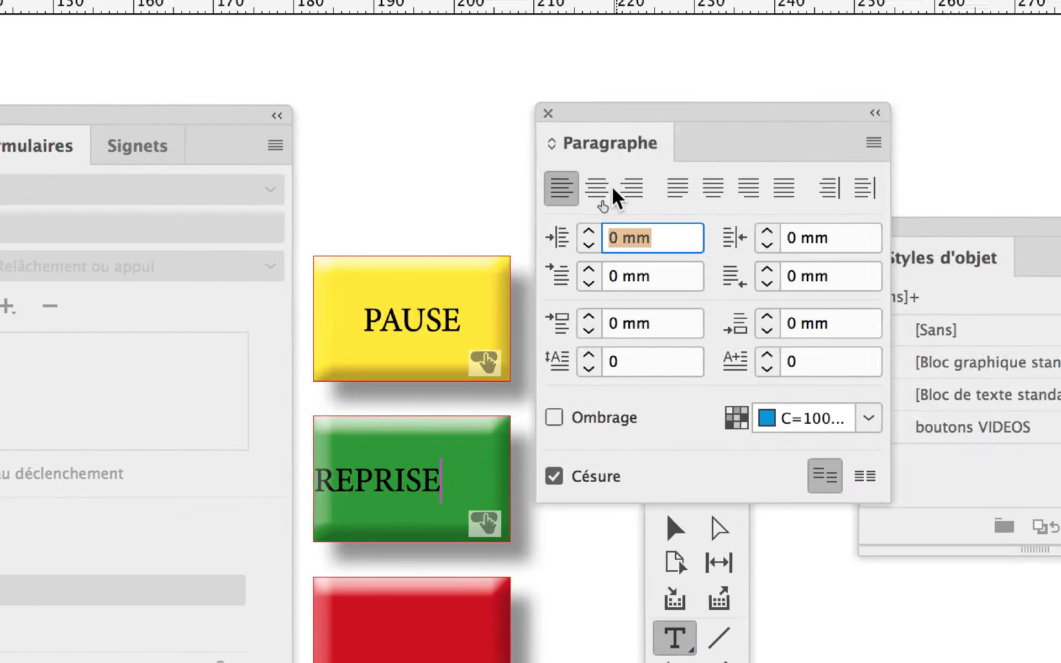
{"action": "left_click", "coordinate": [594, 201]}
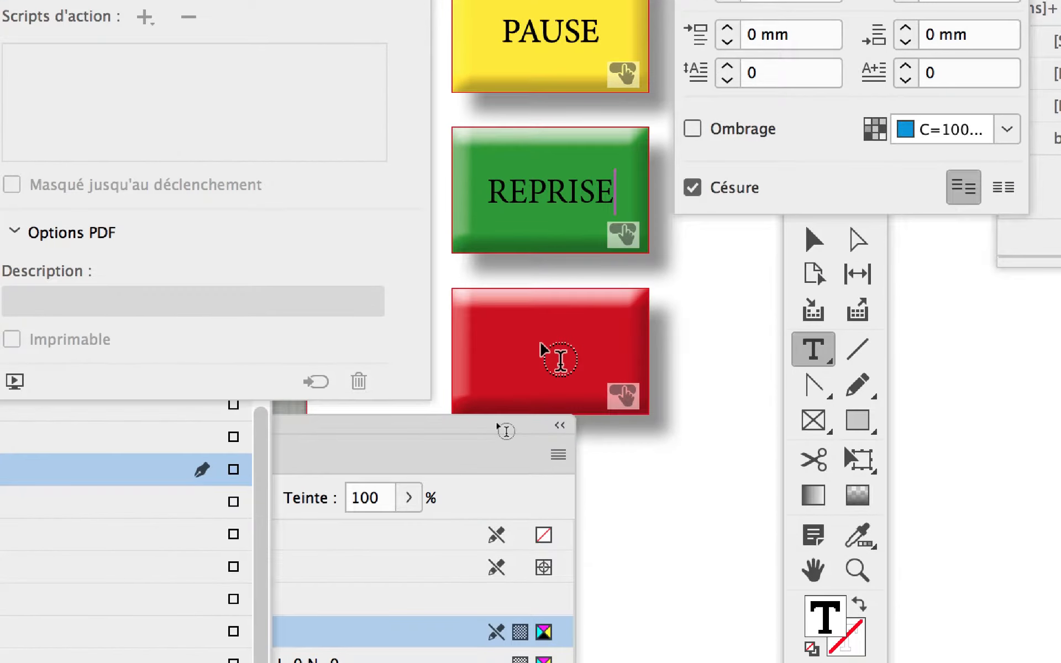
Step: Enter the label LECTURE in the red Bouton 11 and centre the text horizontally
{"action": "left_click", "coordinate": [541, 339]}
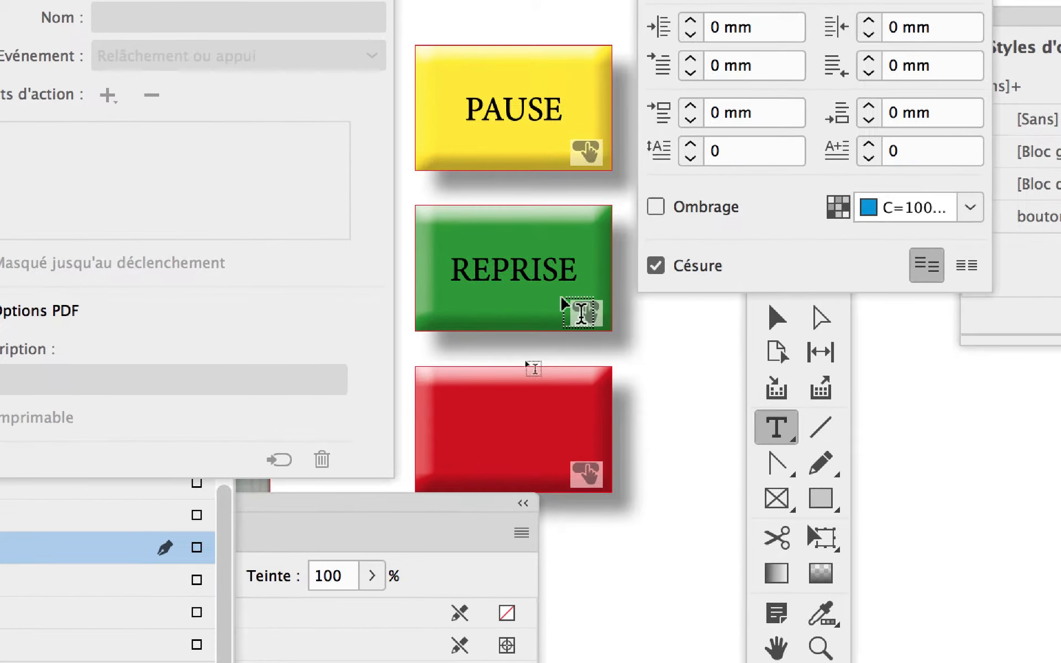
{"action": "left_click", "coordinate": [534, 369]}
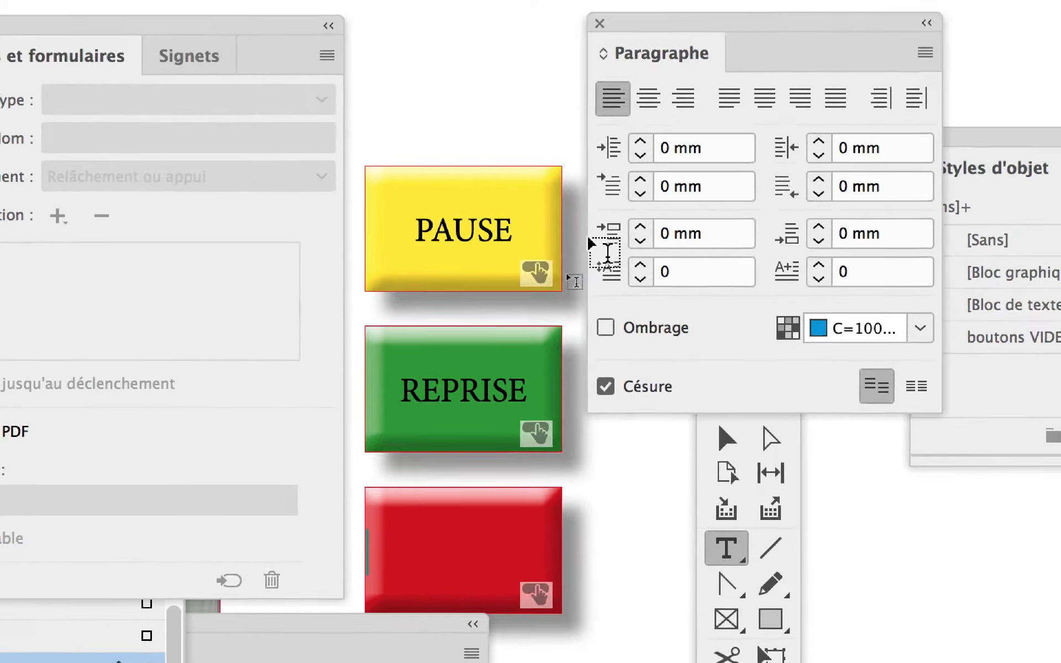
{"action": "left_click", "coordinate": [722, 434]}
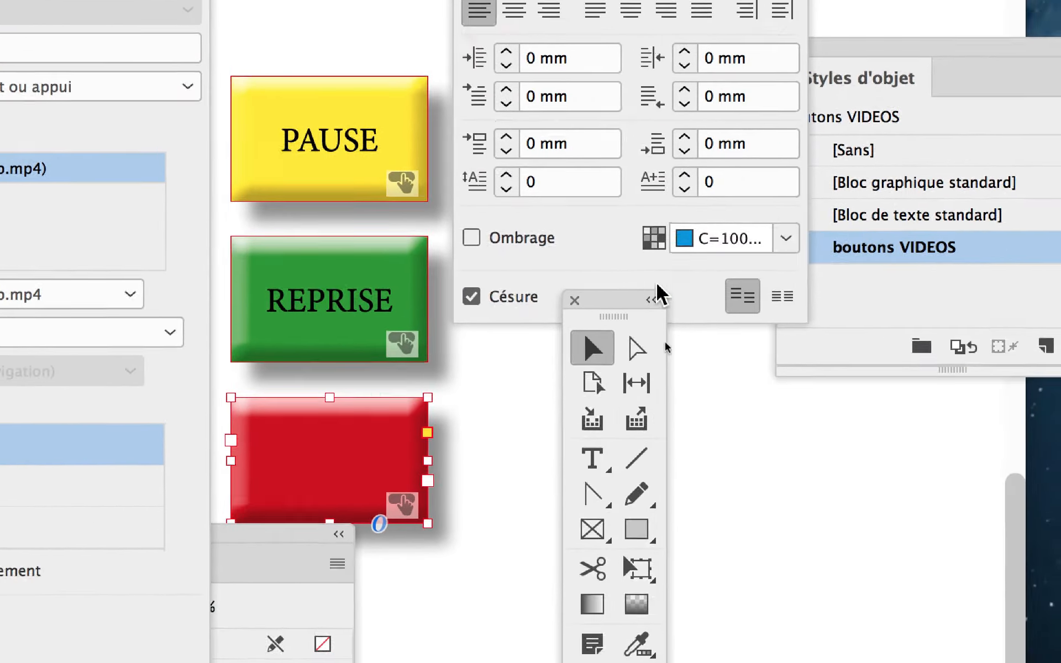
{"action": "left_click", "coordinate": [591, 459]}
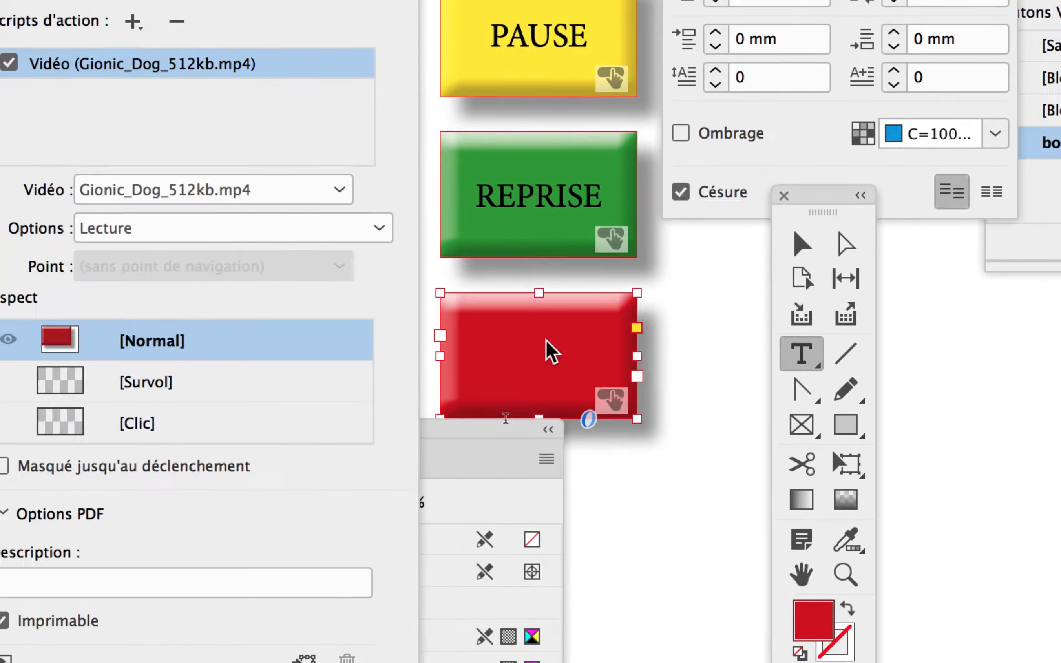
{"action": "left_click", "coordinate": [546, 340]}
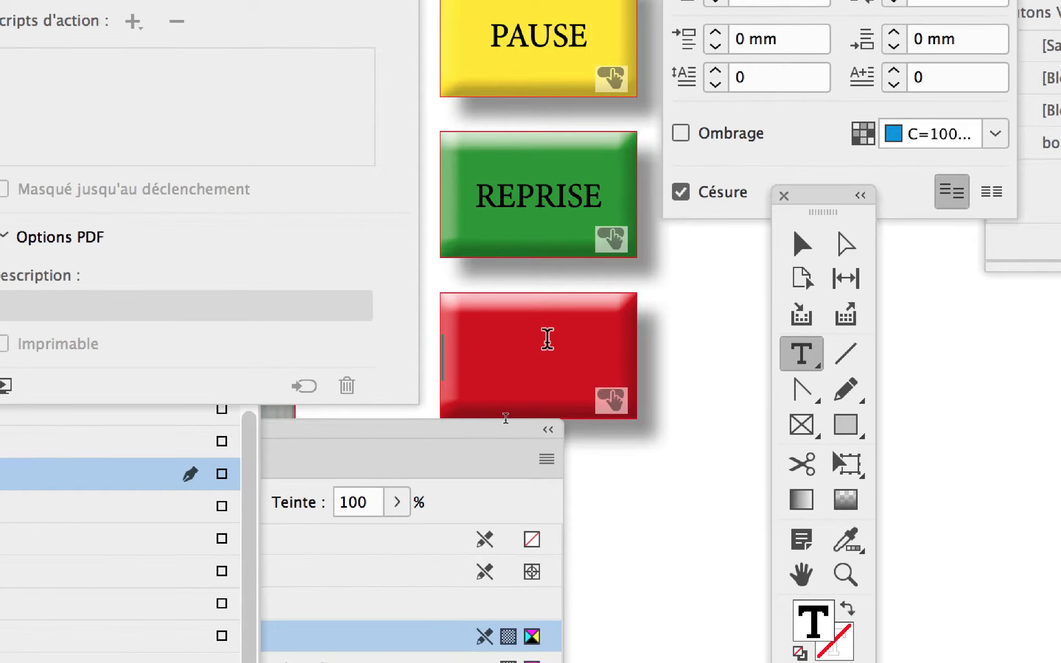
{"action": "type", "text": "LECTURE"}
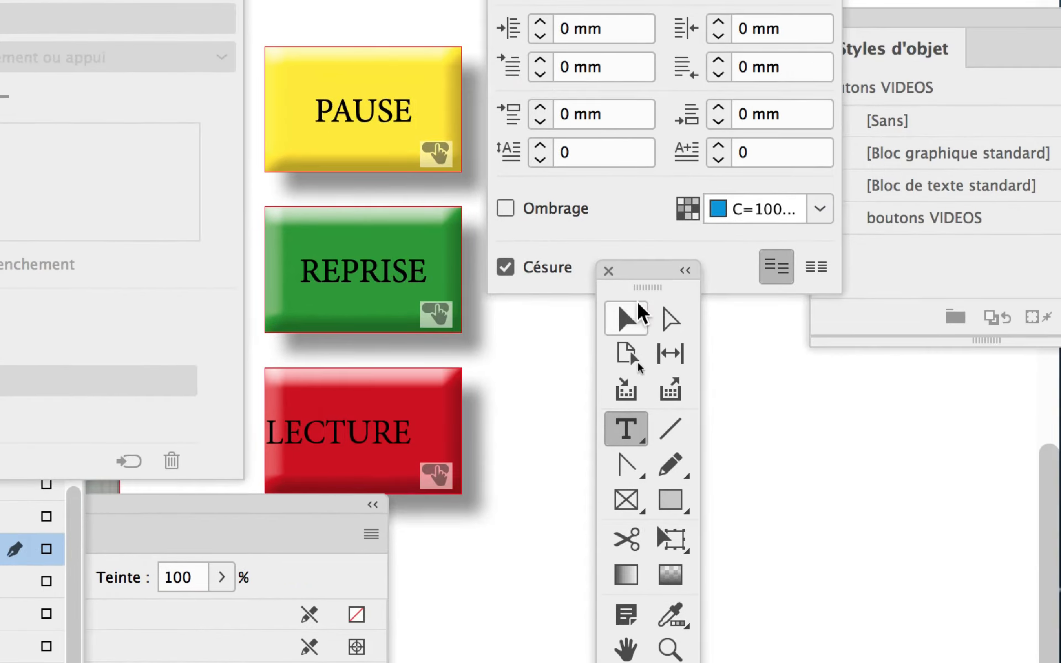
{"action": "left_click", "coordinate": [639, 305]}
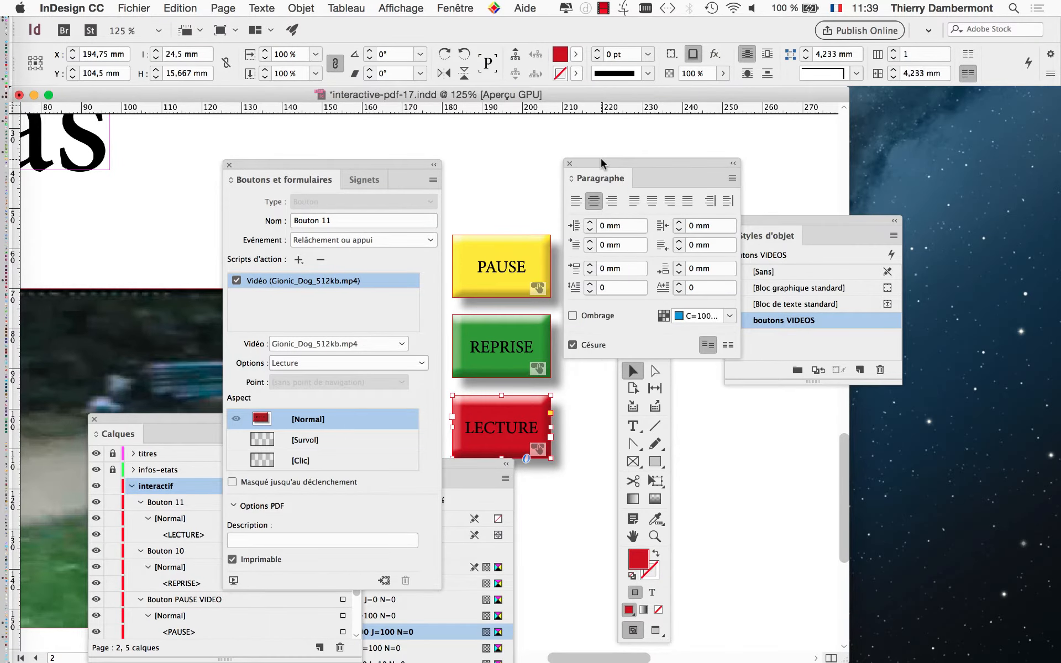
Step: Clear the Paragraphe and Boutons et formulaires panels away from the video buttons and deselect everything
{"action": "left_click_drag", "start_coordinate": [601, 162], "coordinate": [83, 218]}
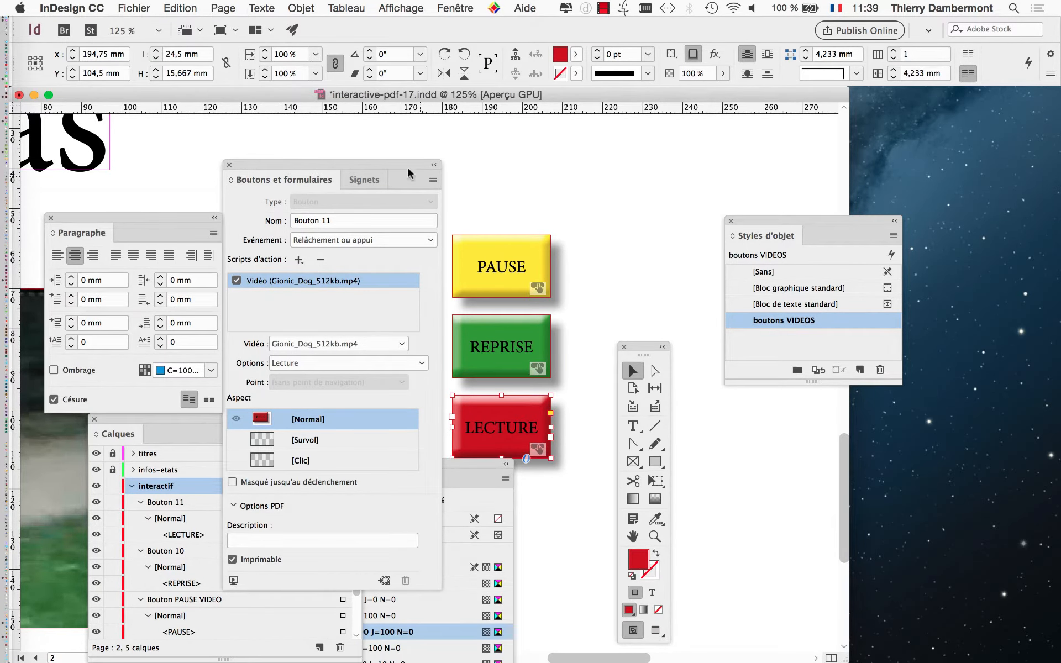
{"action": "left_click_drag", "start_coordinate": [400, 166], "coordinate": [963, 467]}
{"action": "left_click", "coordinate": [785, 441]}
Step: Save the document as a new version named interactive-pdf-18.indd in the docs PDF interactif jour 1 folder
{"action": "left_click", "coordinate": [134, 8]}
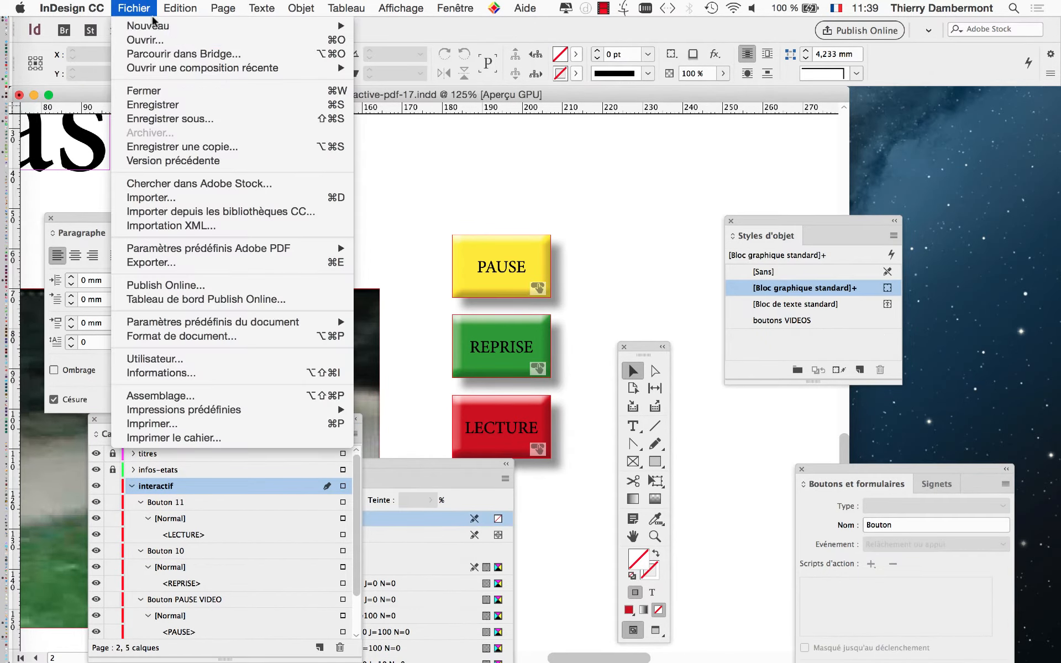
{"action": "left_click", "coordinate": [166, 239]}
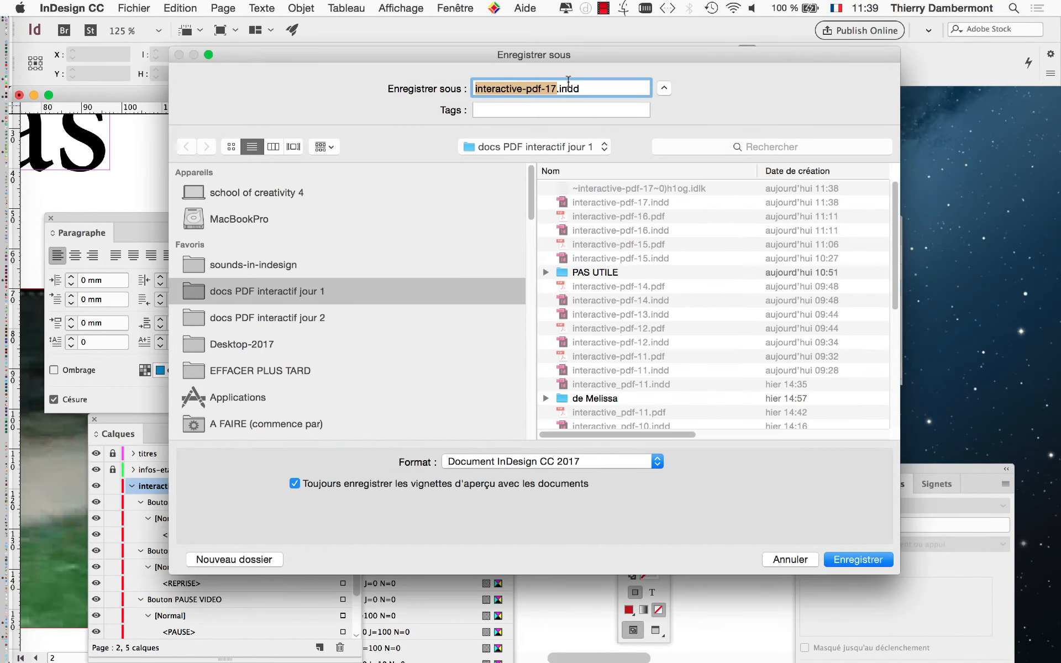
{"action": "left_click", "coordinate": [555, 86]}
{"action": "key", "text": "BackSpace"}
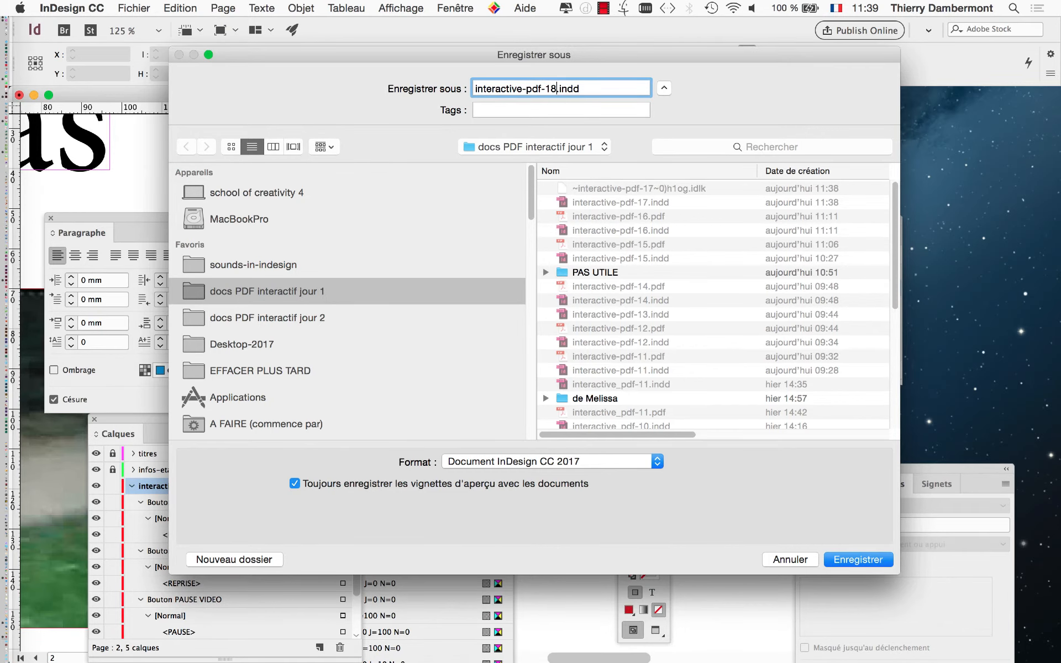
{"action": "left_click", "coordinate": [873, 561]}
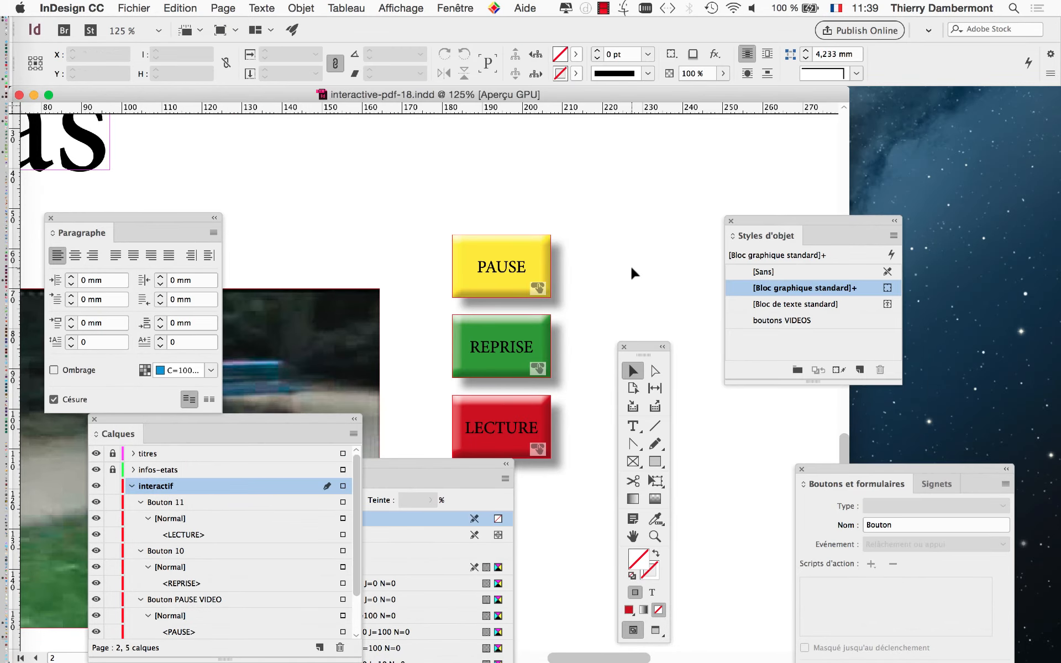